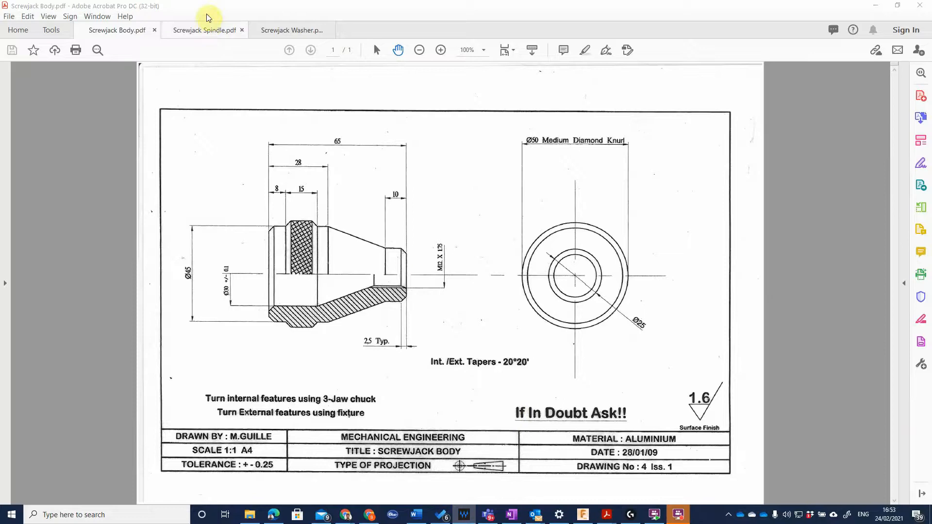
- Review the Screwjack Spindle, Screwjack Washer and Screwjack Body PDF drawings
click(206, 30)
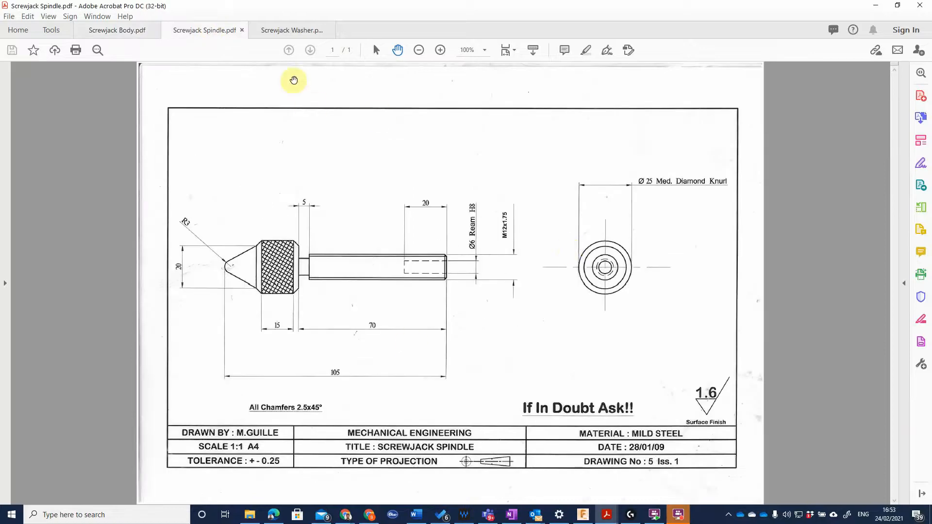
click(291, 30)
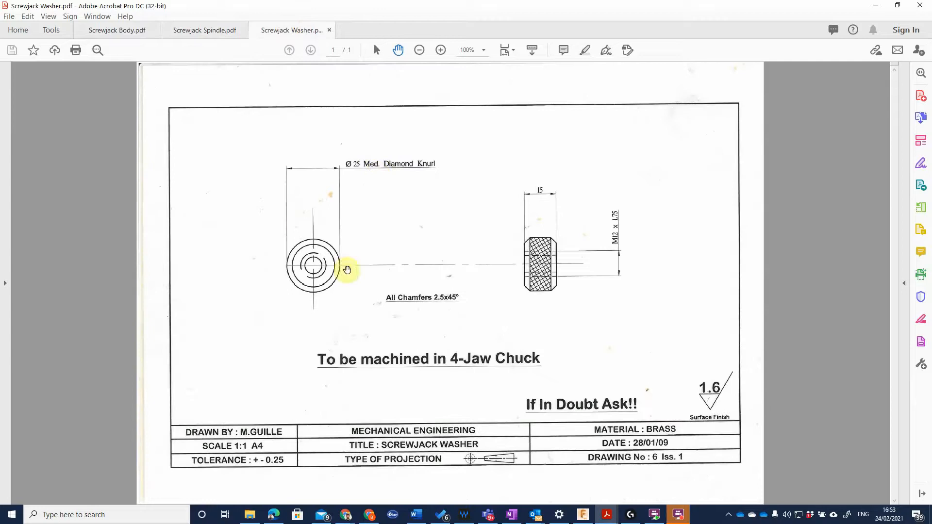
click(206, 31)
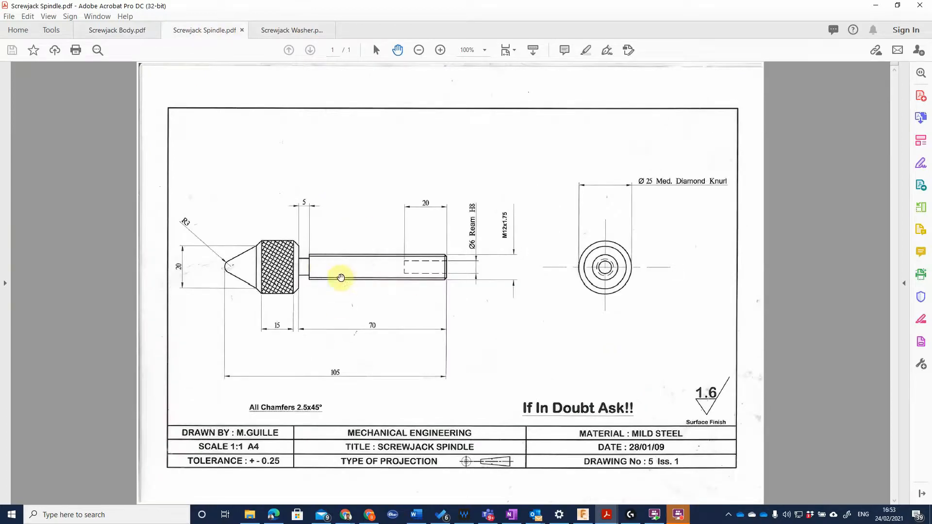
click(130, 33)
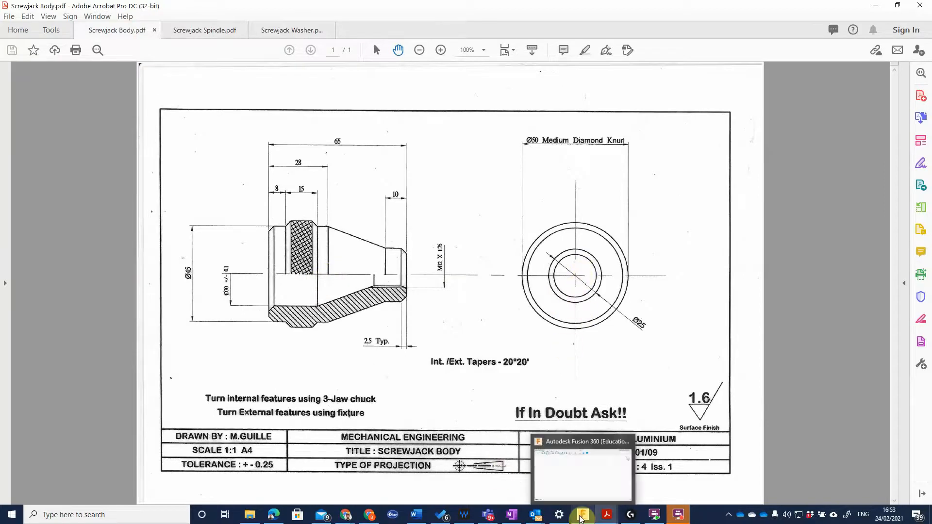
- Switch to Fusion 360, show the project files and try to insert Screwjack Tutorial into the unsaved design
click(580, 518)
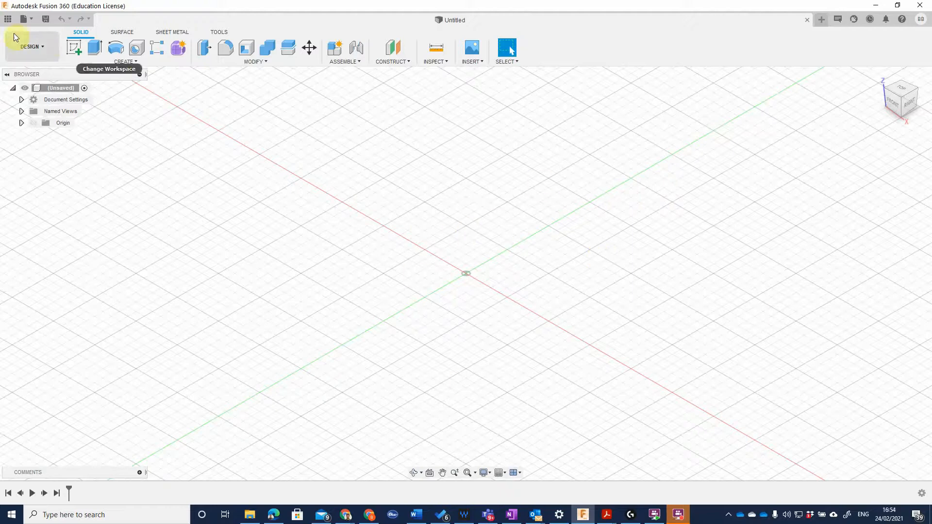
click(8, 19)
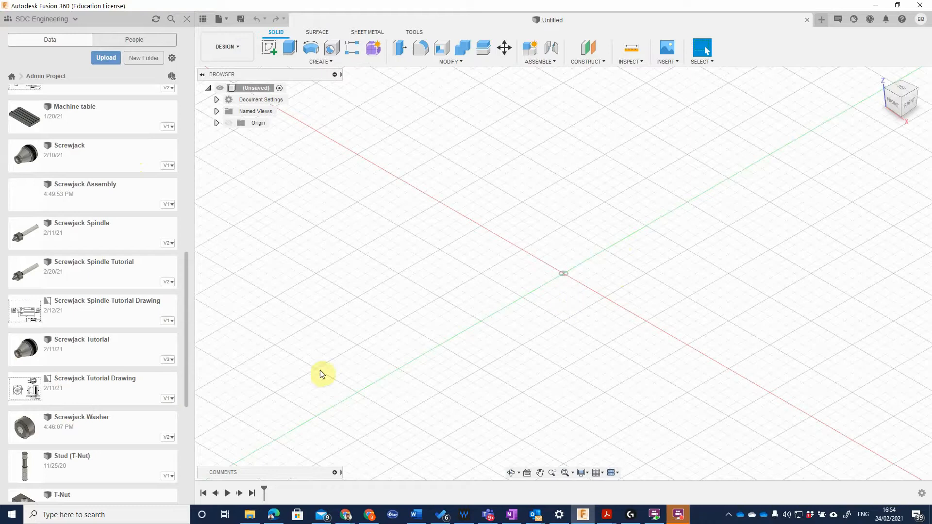
click(98, 349)
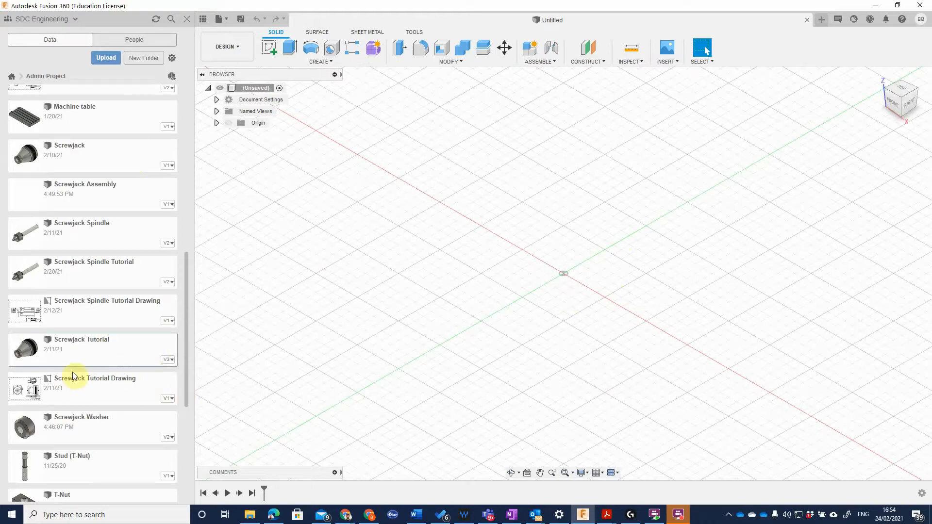
drag(71, 353, 558, 236)
- Save the empty design as "Screwjack Assembly v2" in Admin Project
click(244, 21)
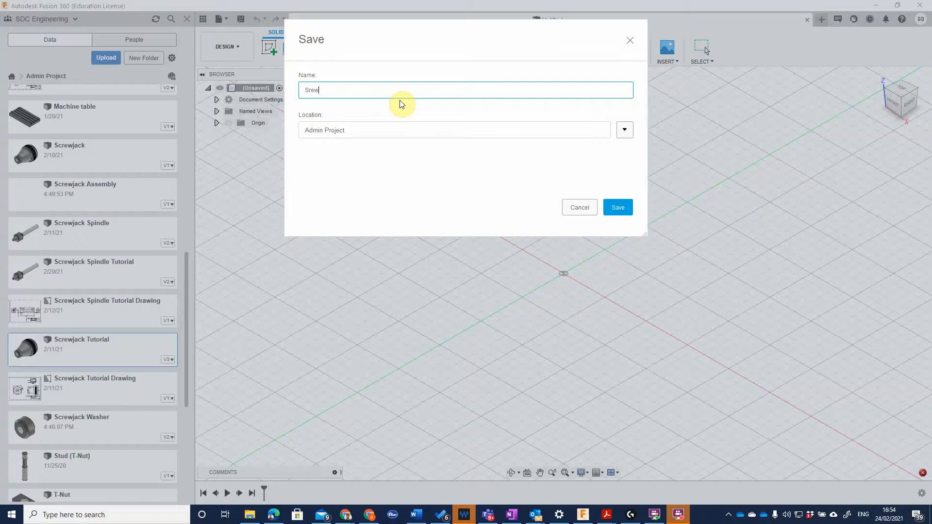
text(Srew)
key(BackSpace)
key(BackSpace)
key(BackSpace)
text(crewjack Assembly v2)
click(619, 206)
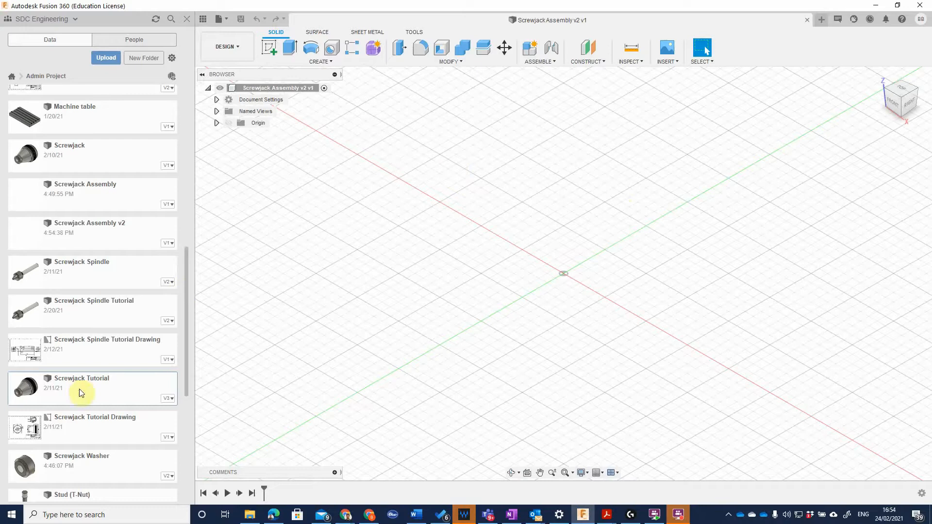
- Insert the Screwjack Tutorial component into the assembly at its default position, with no move distances or rotation
drag(97, 372, 584, 221)
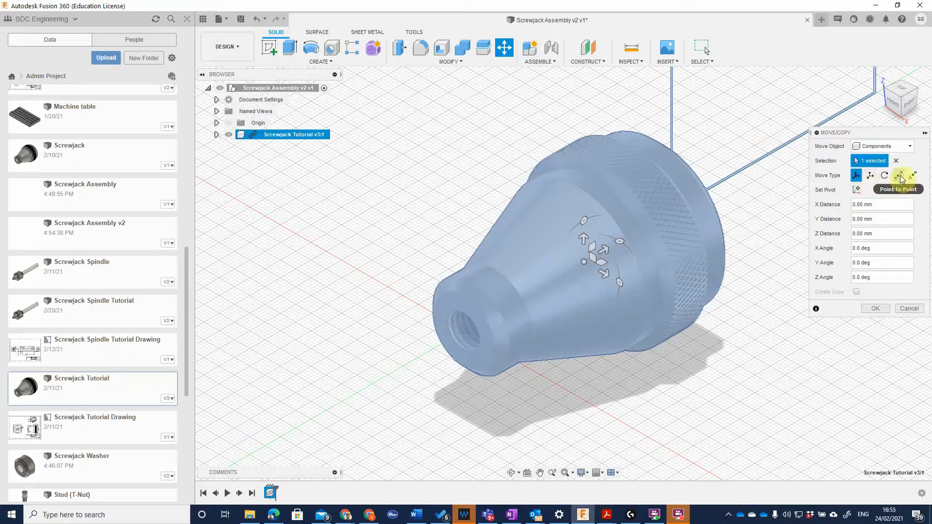
click(886, 149)
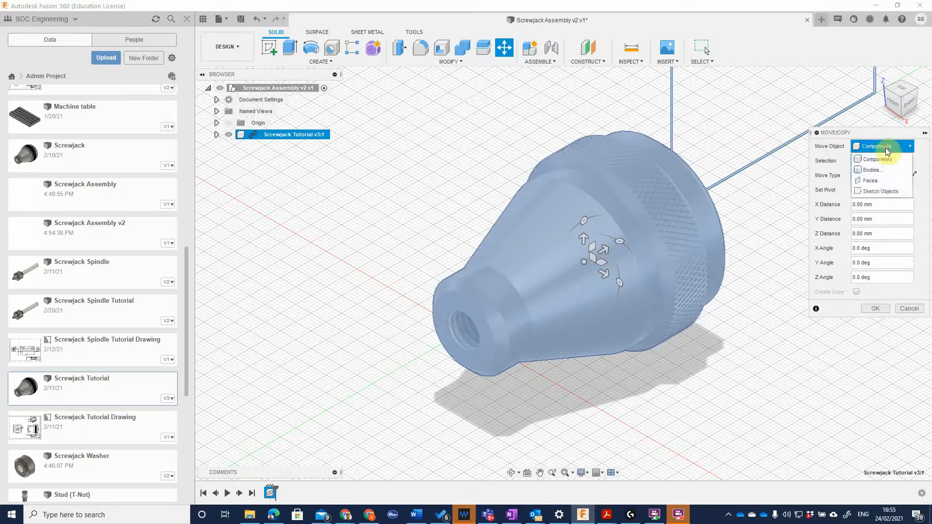
click(887, 148)
click(856, 190)
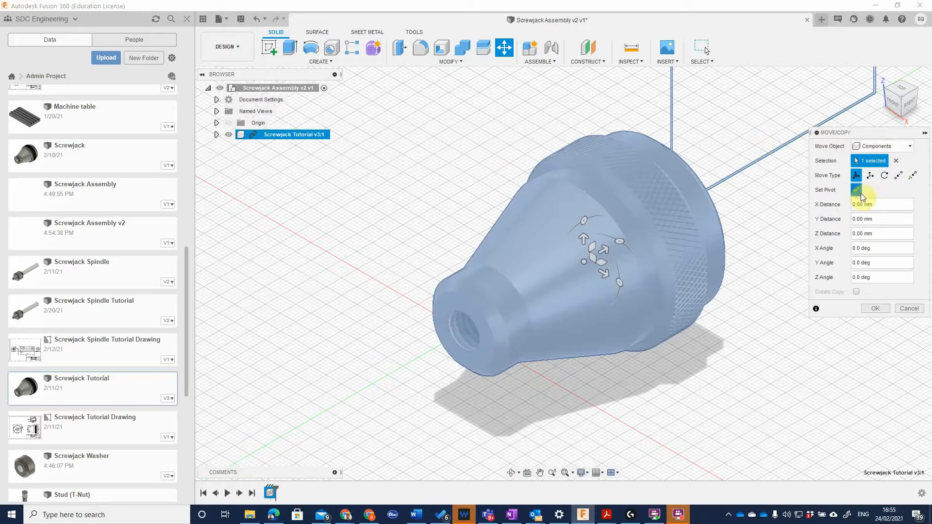
click(876, 309)
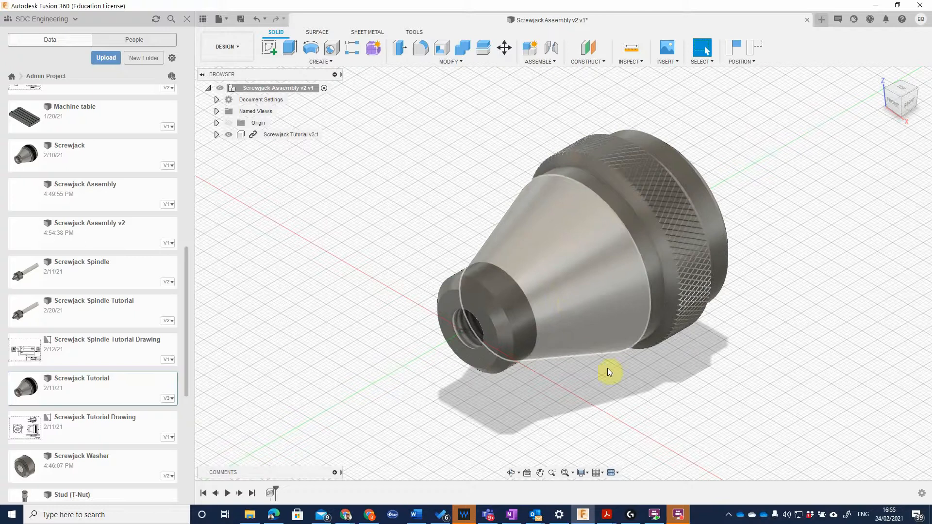
- Shift the screwjack body freely and revert it to its previous position
drag(557, 263, 659, 195)
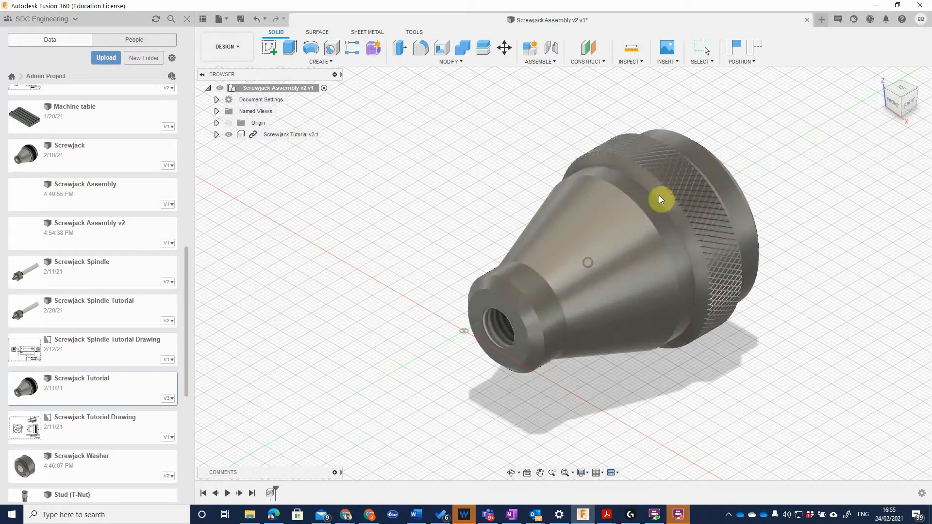
click(746, 61)
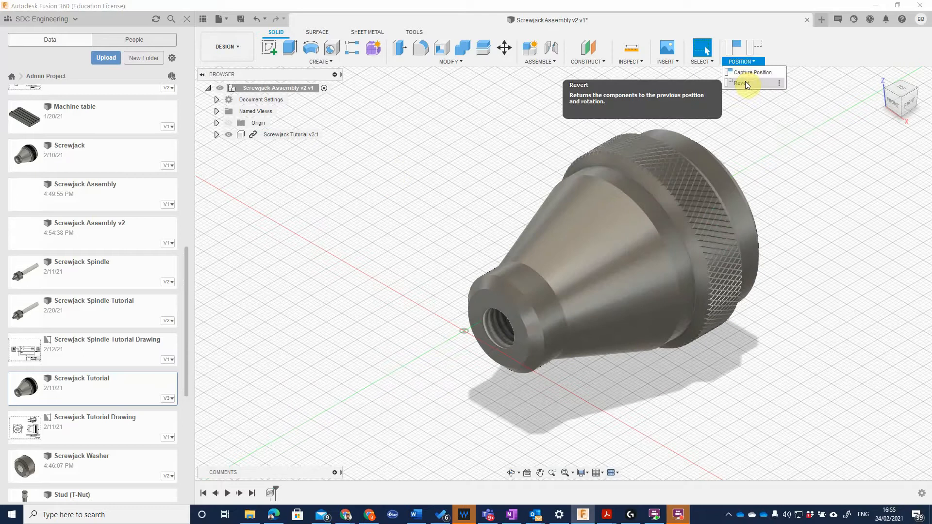
click(744, 82)
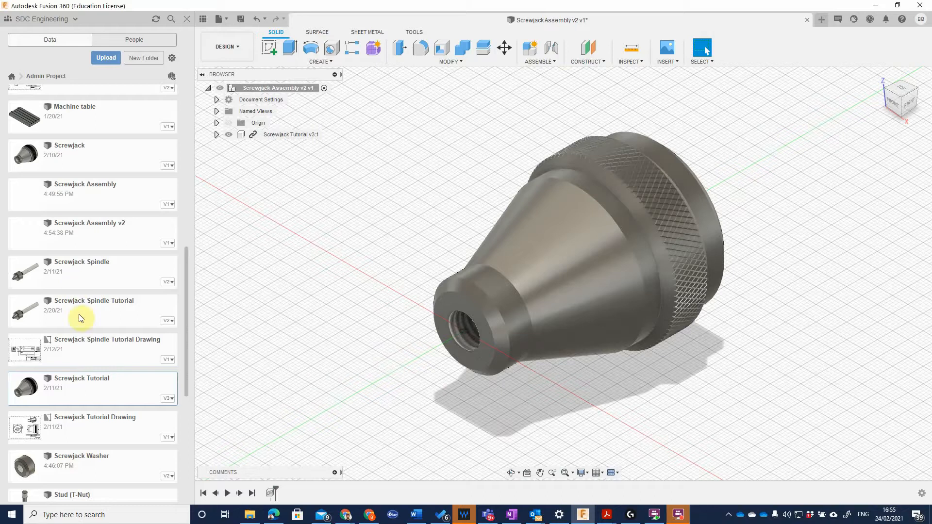
- Insert the Screwjack Spindle Tutorial component, moved about -125.8 mm along Y to clear the front of the body
drag(89, 309, 348, 150)
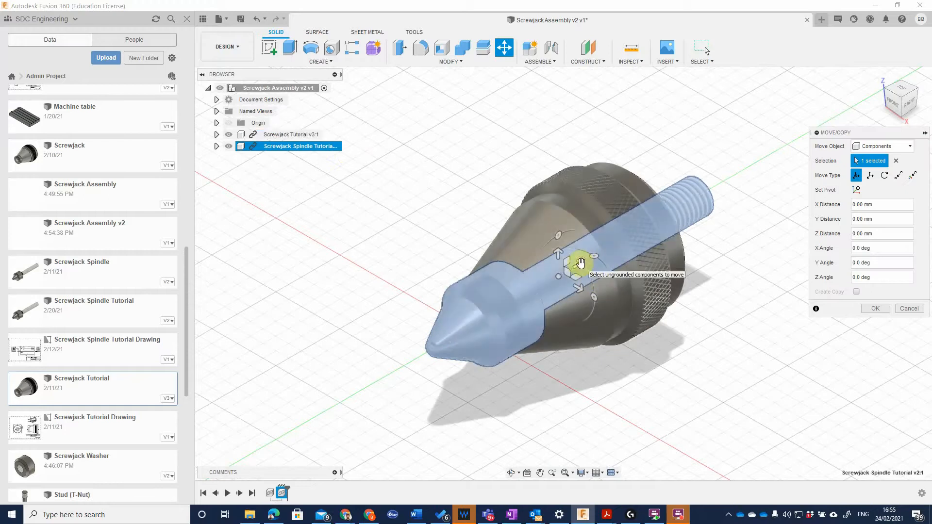
scroll(736, 353, up, 1)
scroll(735, 353, down, 2)
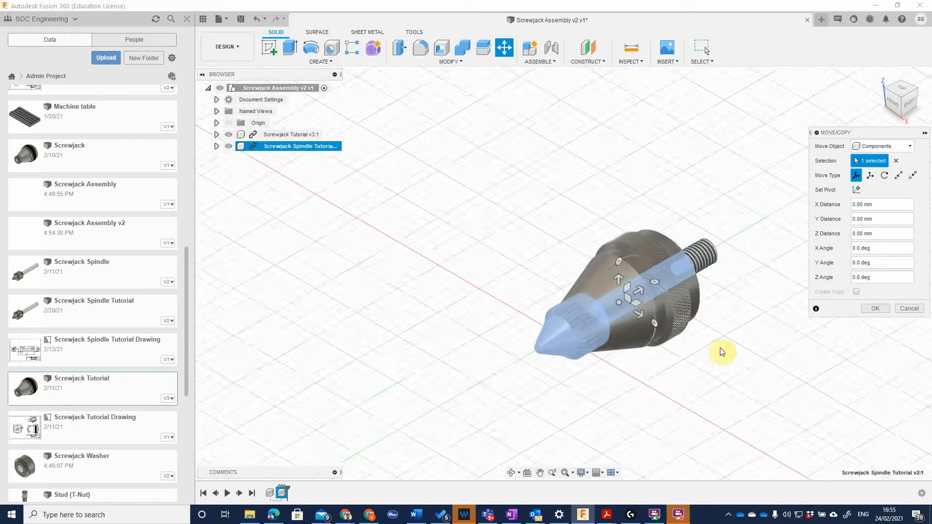
drag(647, 291, 455, 393)
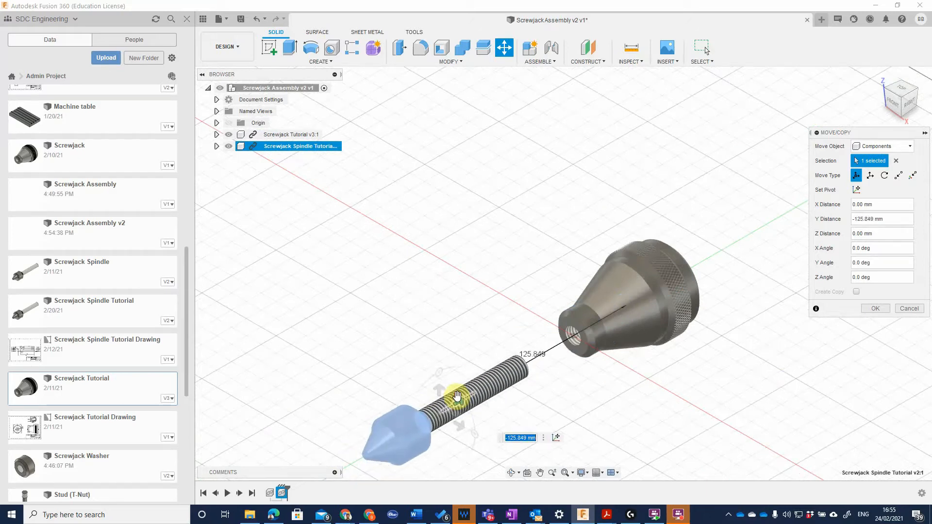
click(879, 308)
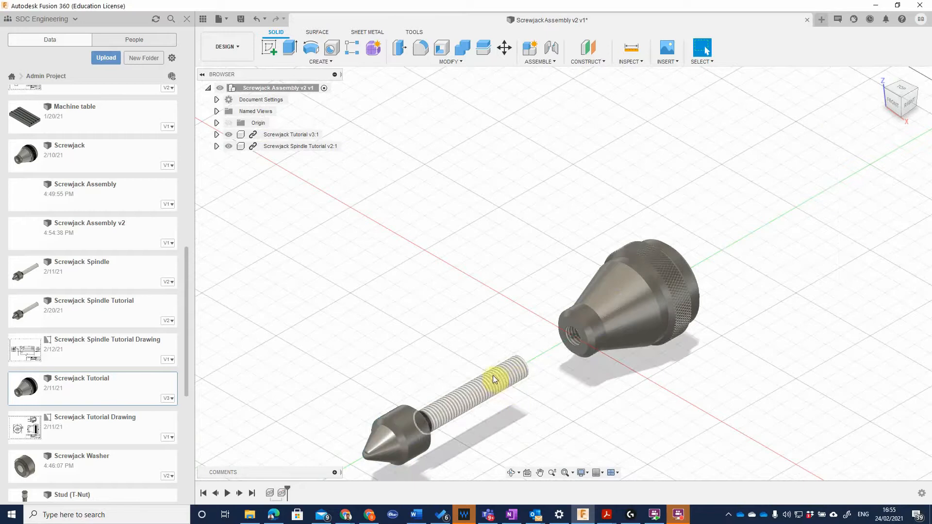
- Insert the Screwjack Washer component, moved about -24.8 mm along Y between the spindle and the body
drag(72, 467, 372, 209)
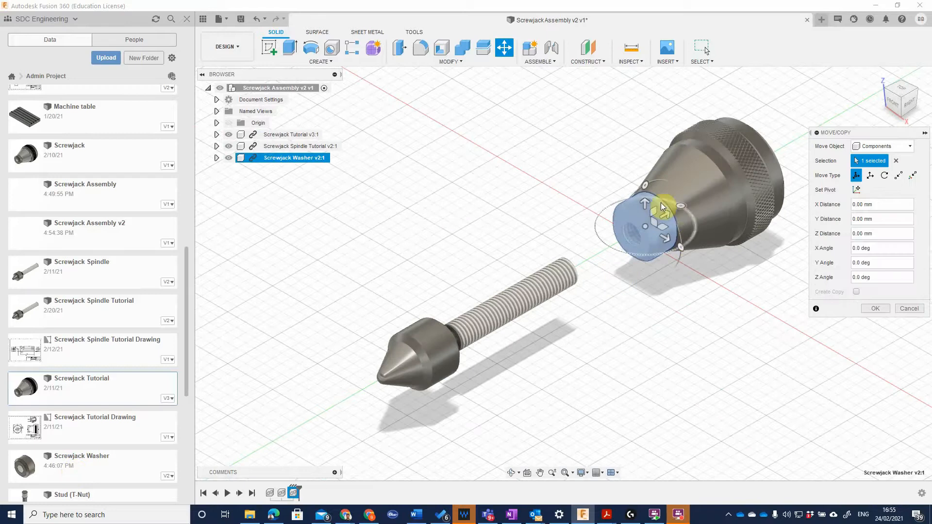
drag(661, 206, 624, 245)
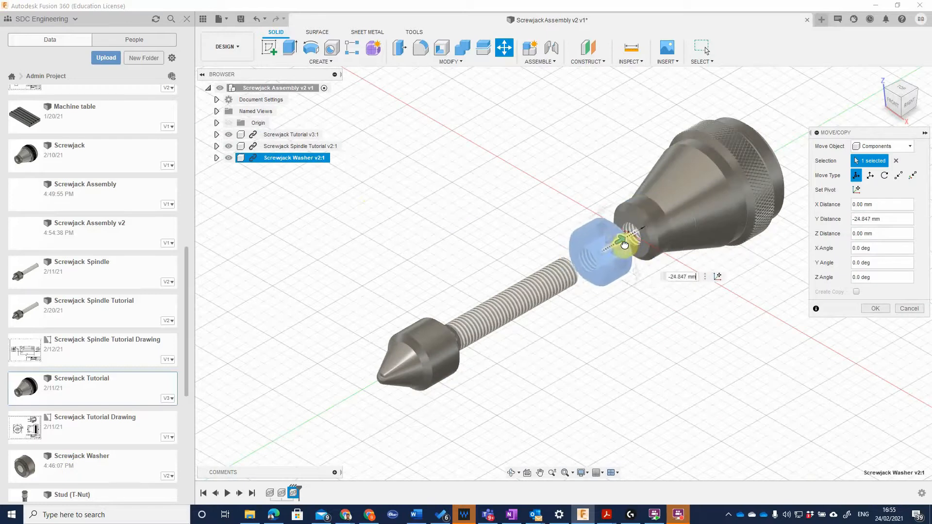
click(875, 308)
- Use a Joint to snap the washer's threaded bore onto the spindle's threaded shaft
click(908, 97)
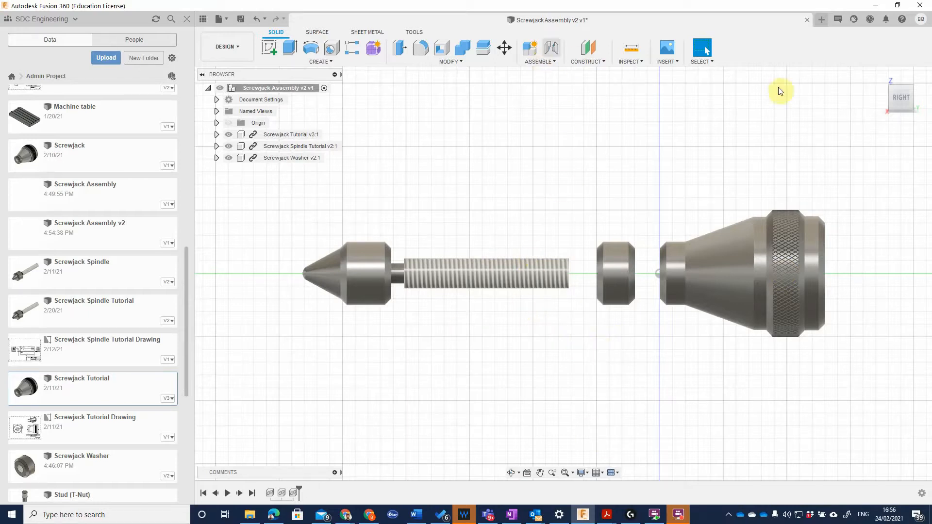
click(883, 78)
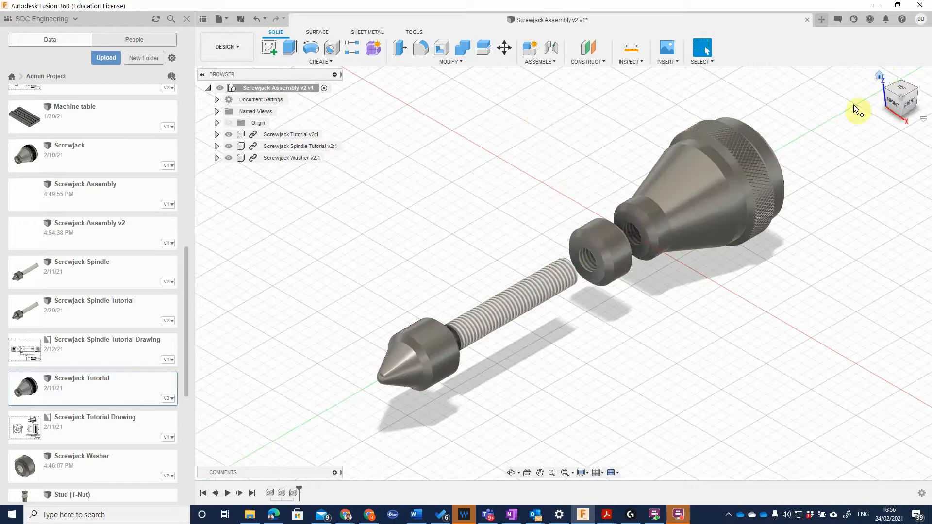
click(546, 62)
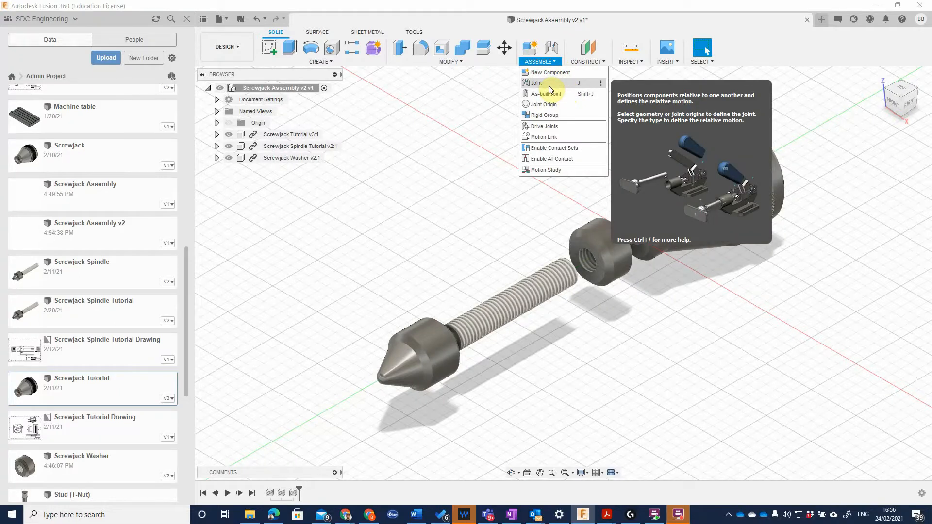
click(549, 85)
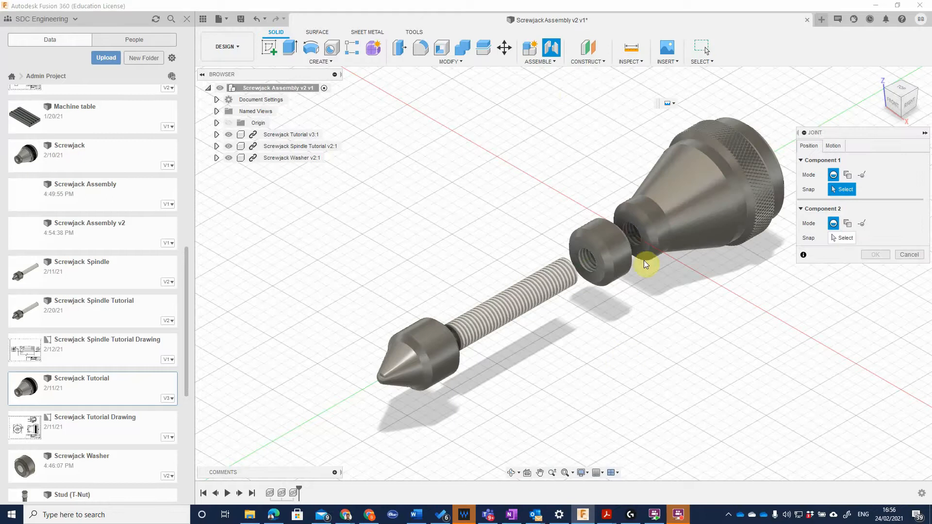
scroll(616, 291, up, 5)
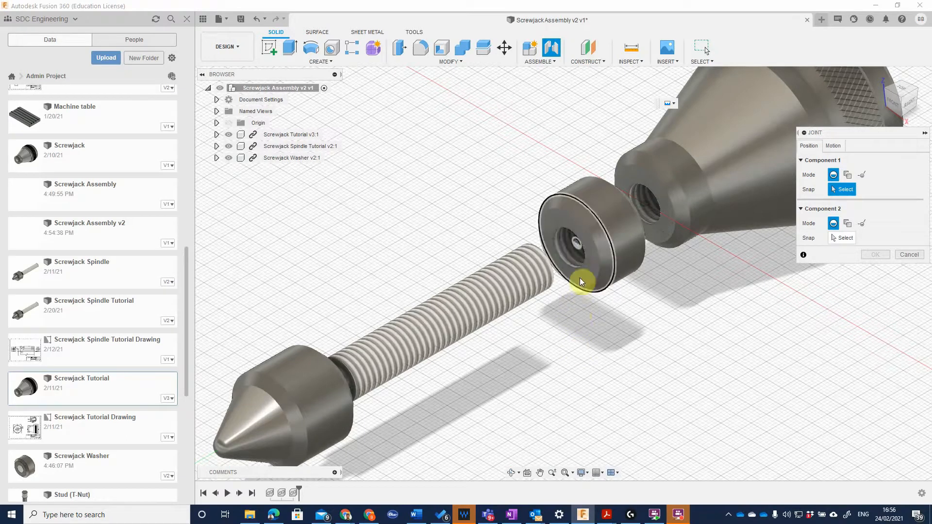
click(579, 259)
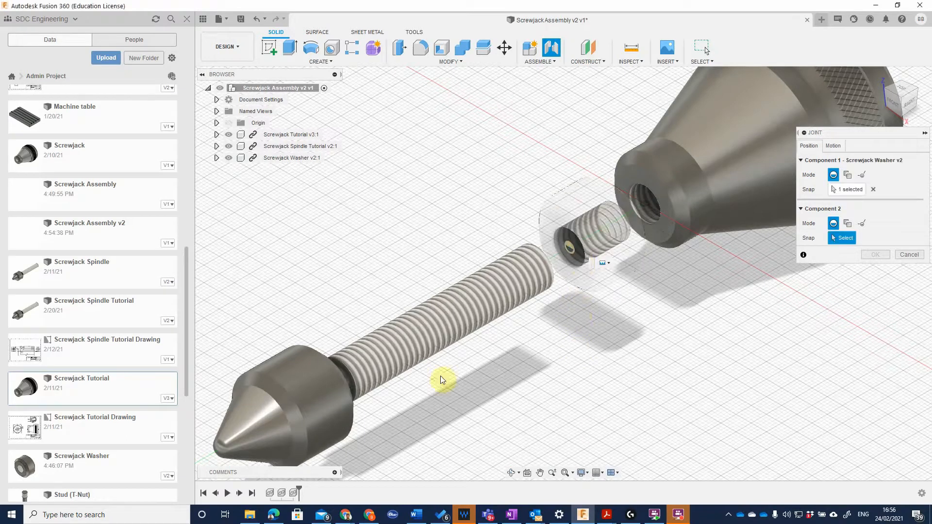
click(450, 331)
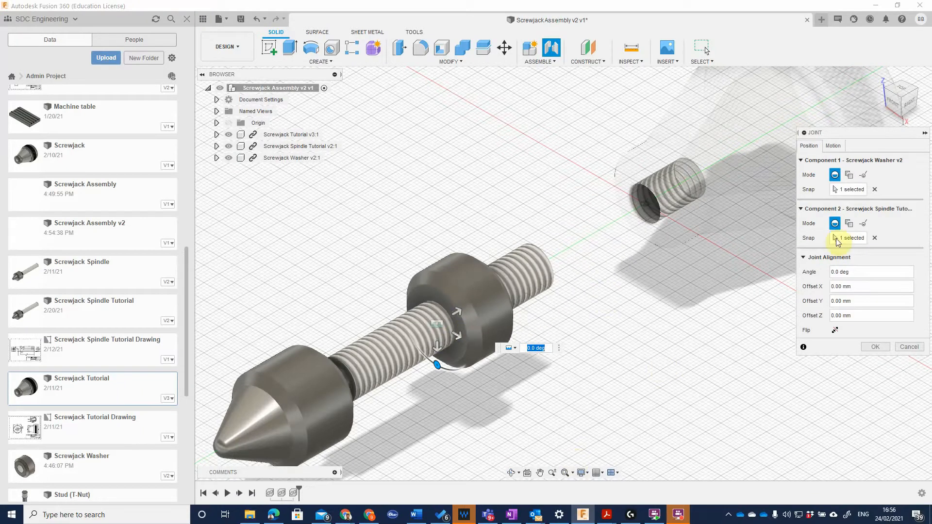
- Set the washer joint's Z offset to 0 mm and complete the joint
click(914, 104)
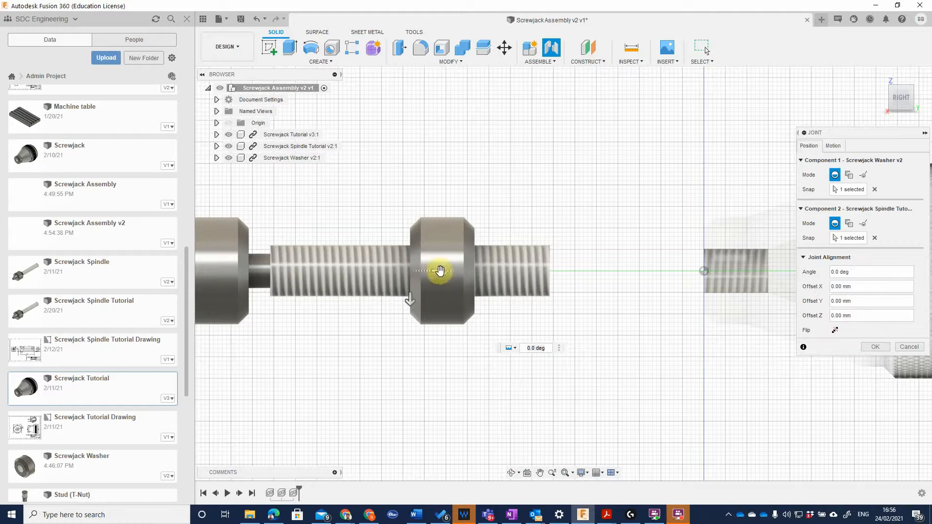
drag(438, 270, 457, 277)
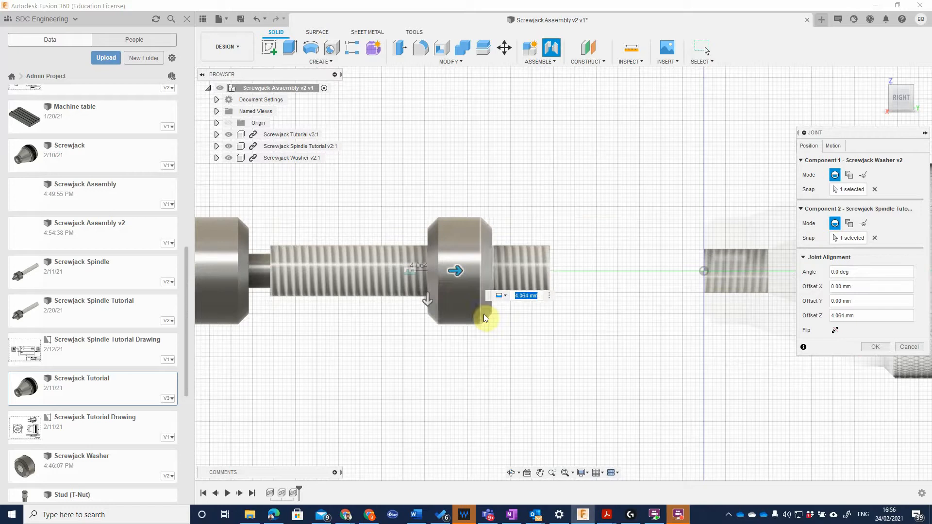
text(0)
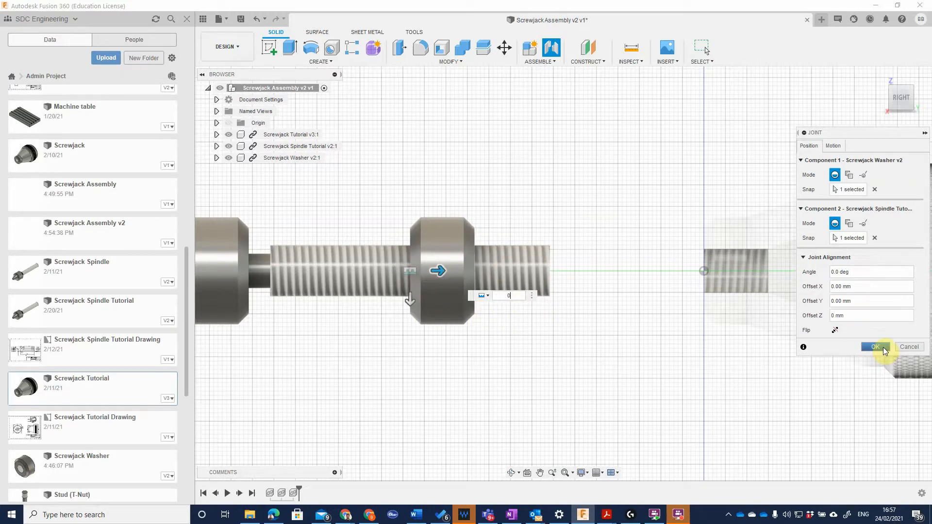
click(875, 347)
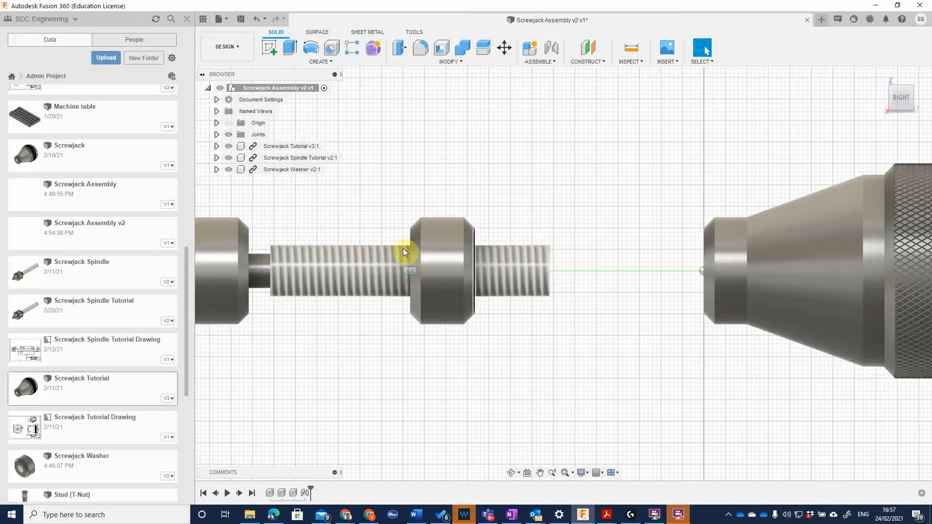
- Move the spindle slightly towards the screwjack body to test its joint with the washer
click(359, 269)
drag(359, 269, 383, 281)
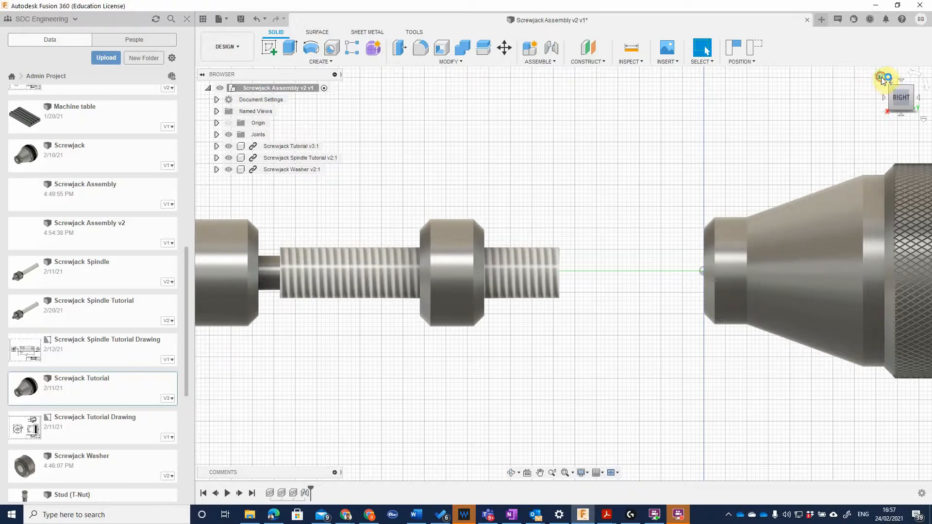
click(881, 78)
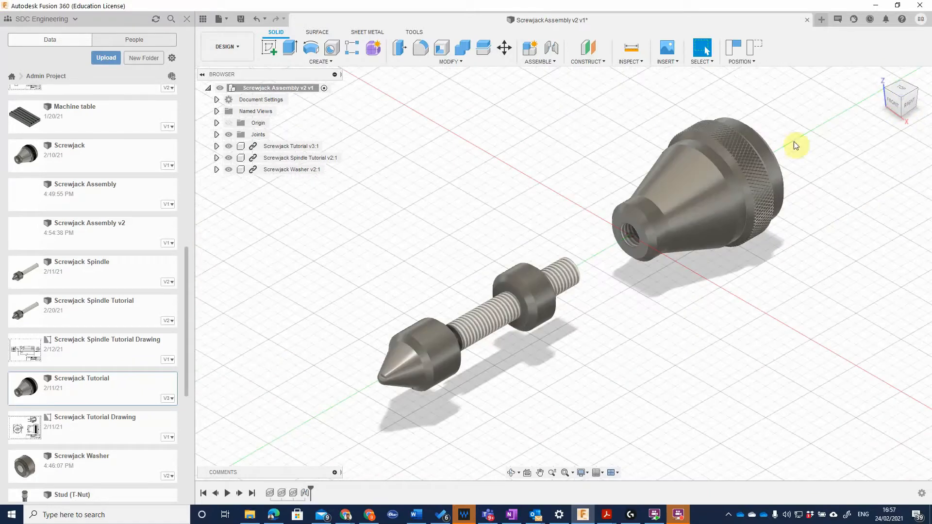
- Continue from the previous component position and use a Joint to snap the screwjack body's threaded bore onto the spindle's threaded shaft
click(554, 45)
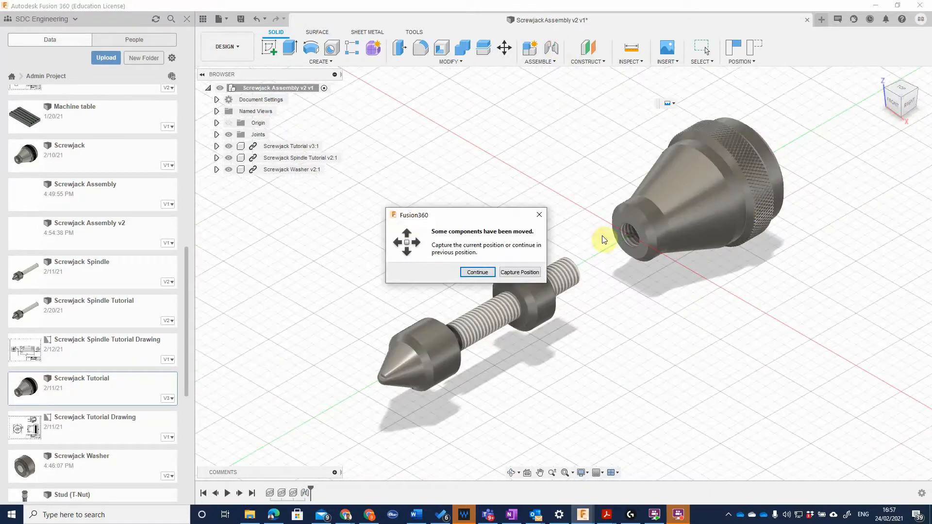
click(474, 272)
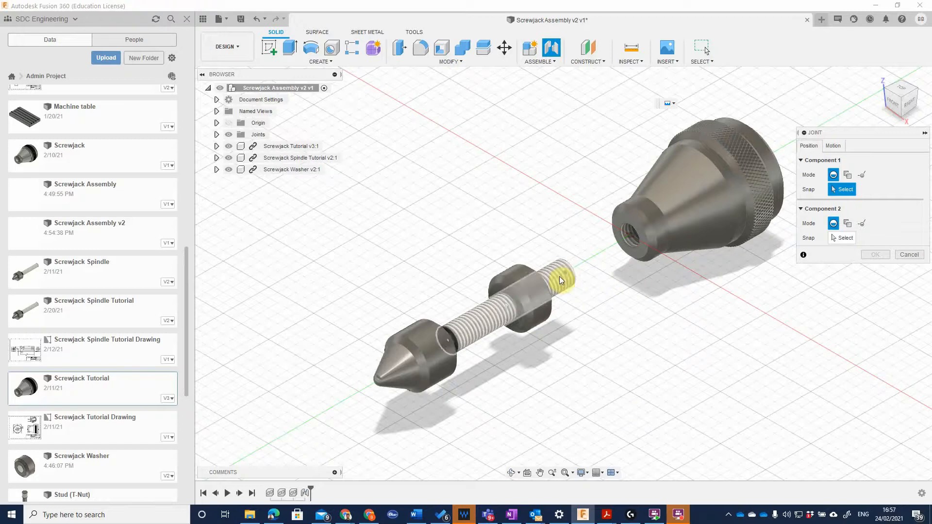
click(625, 232)
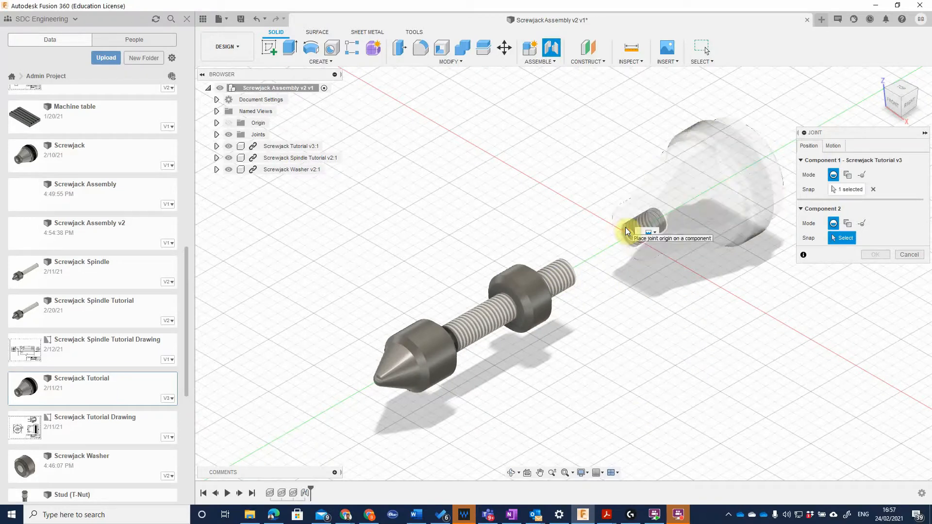
click(563, 283)
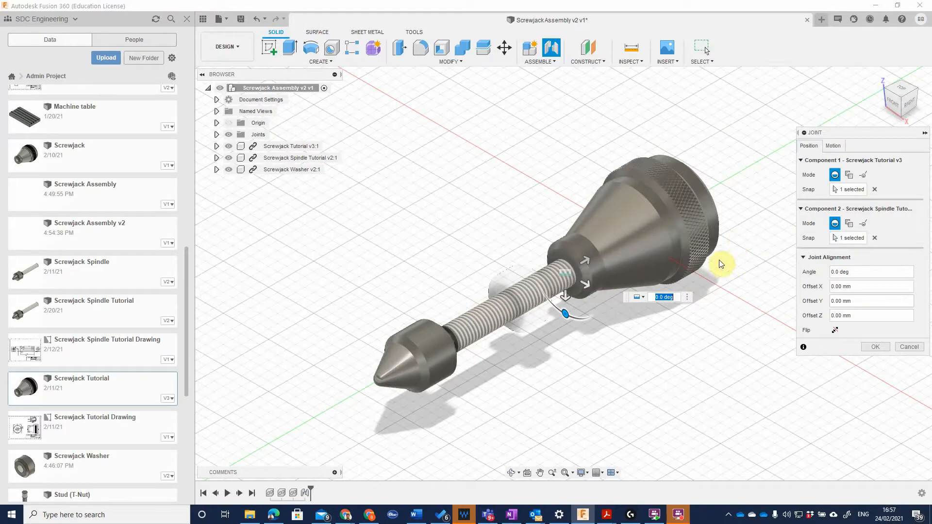
- Set the body joint's Z offset to -17.5 mm by snapping it to the washer's end face
scroll(630, 252, down, 2)
scroll(629, 252, up, 1)
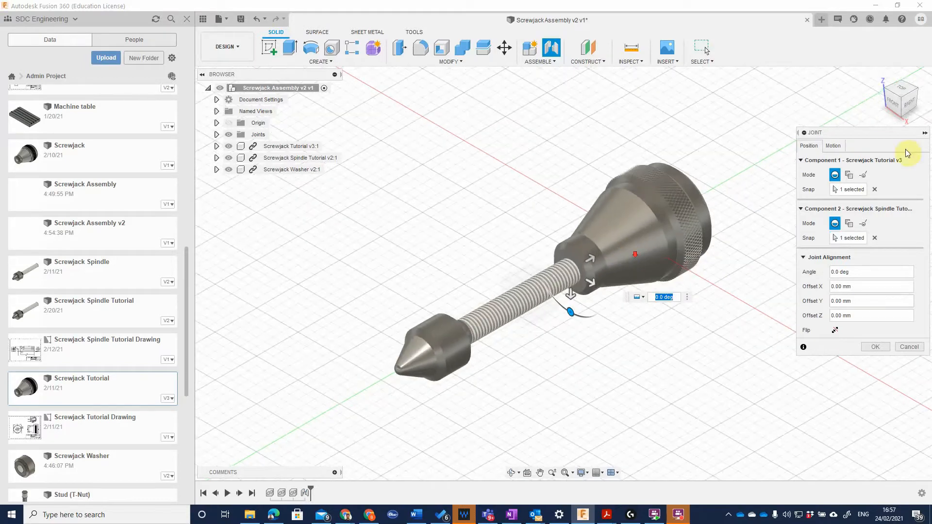
click(916, 104)
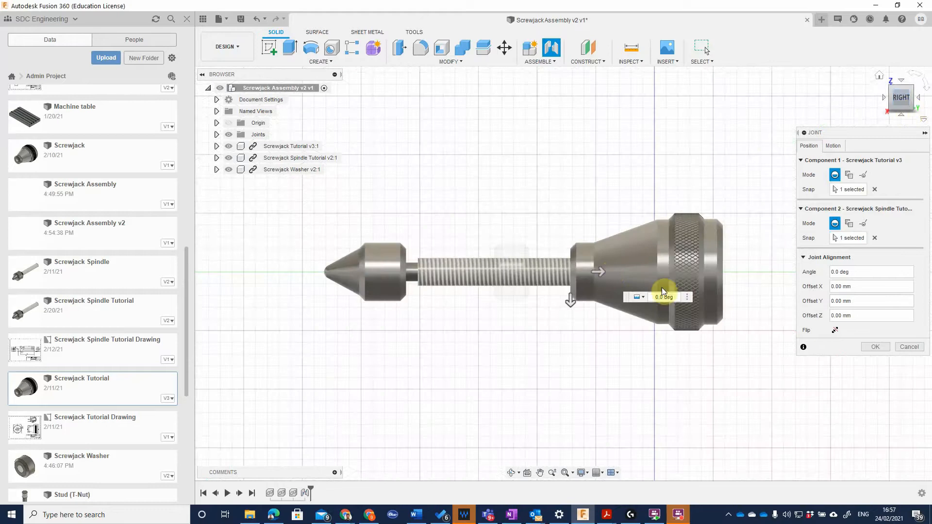
drag(598, 271, 559, 290)
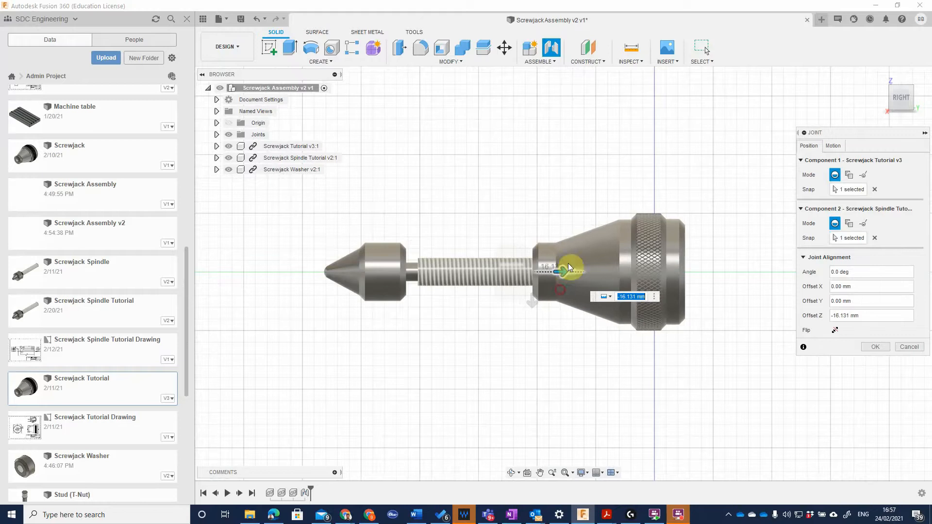
scroll(564, 278, up, 5)
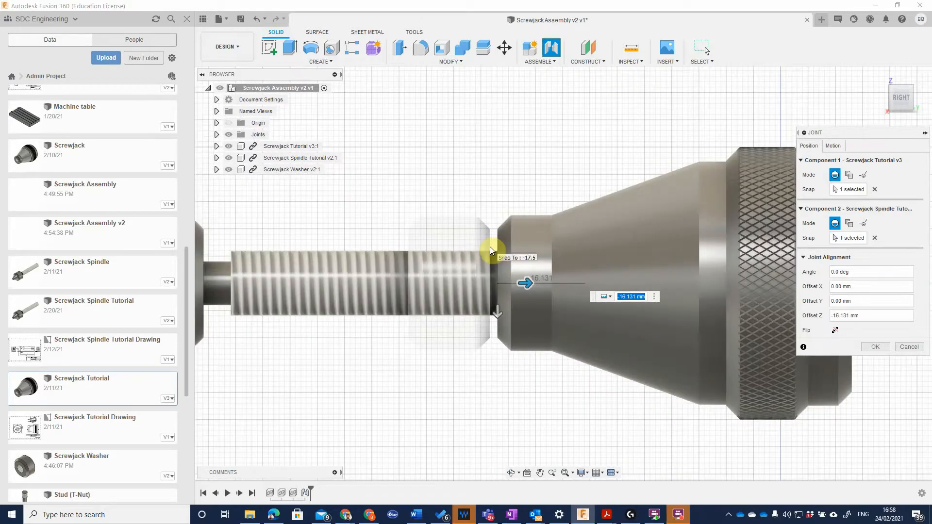
click(490, 247)
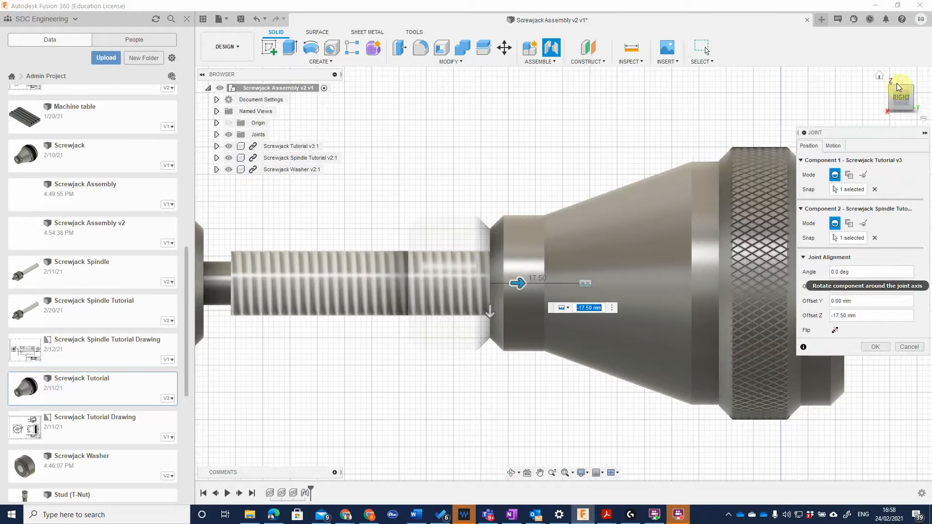
- Inspect the body's alignment with the spindle from the side and back, and complete the joint
click(912, 103)
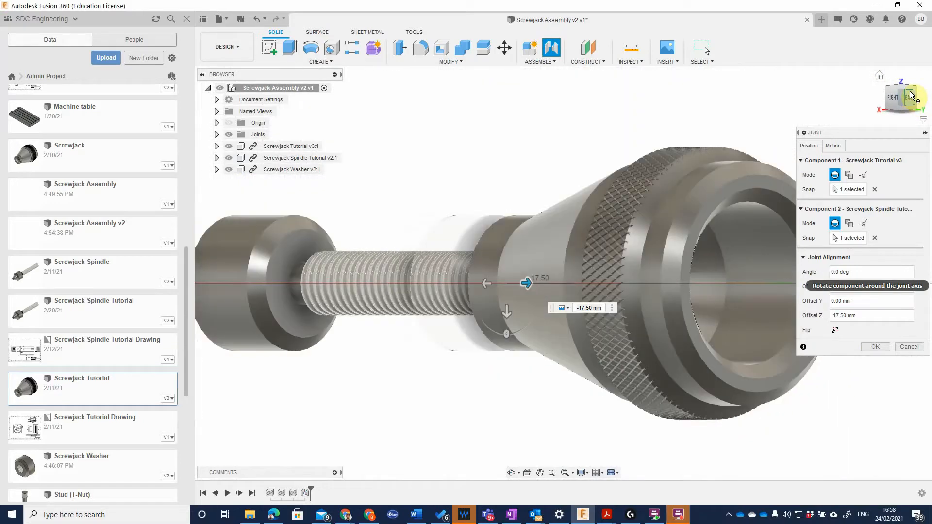
click(910, 88)
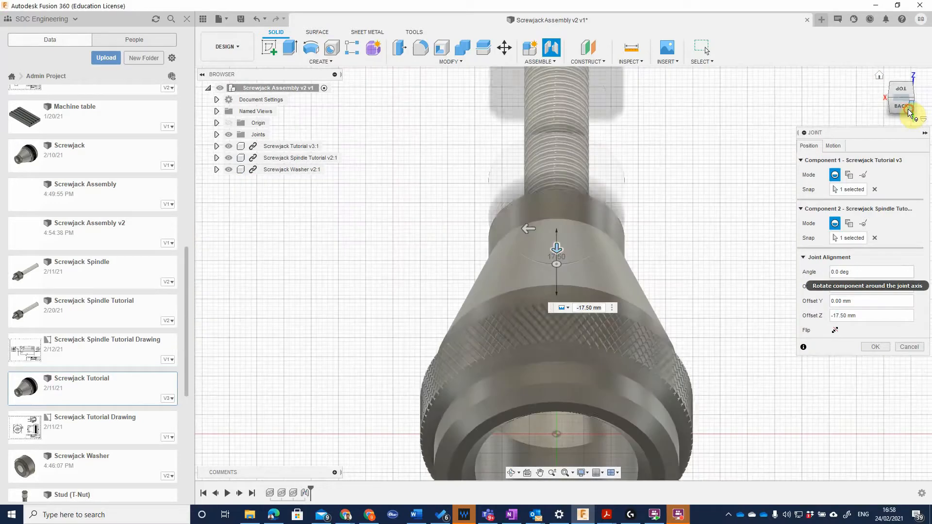
click(909, 112)
click(895, 95)
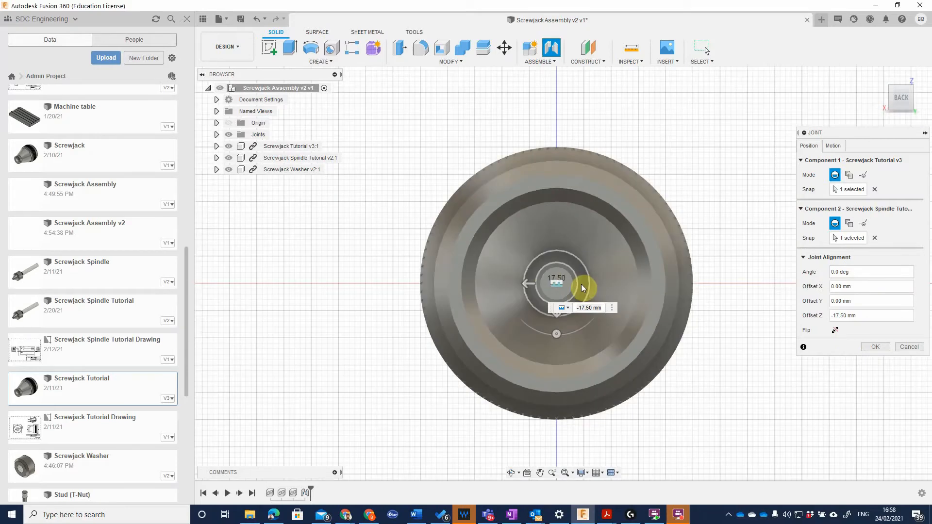
shift+middle_drag(581, 284, 646, 294)
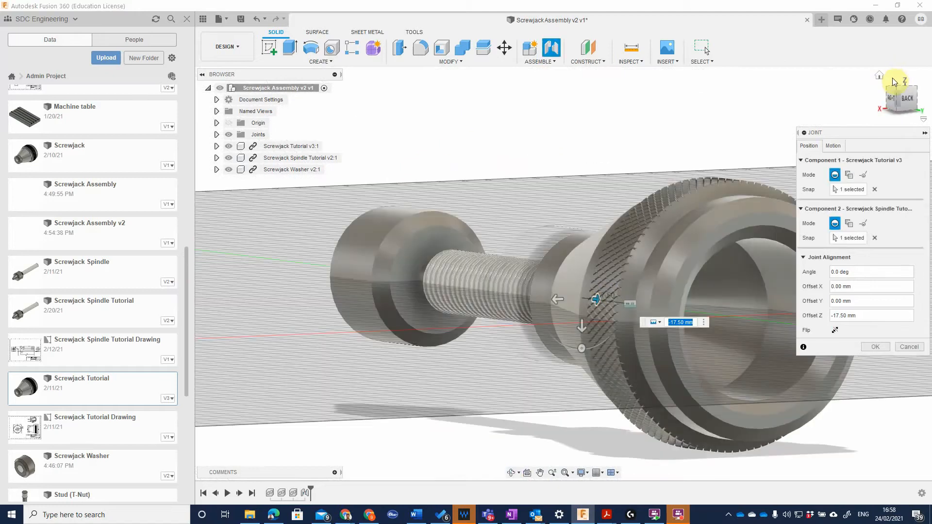
click(879, 76)
click(874, 347)
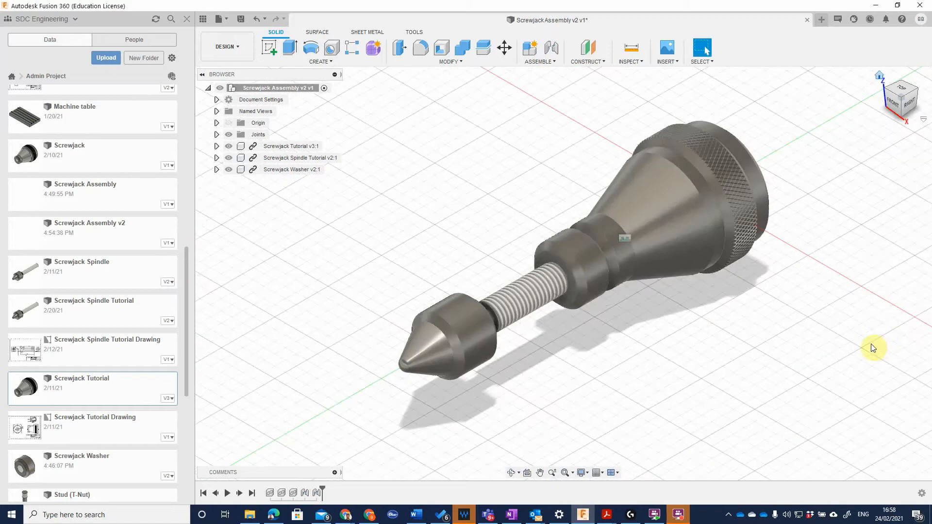
- Move the spindle away from the origin along the shaft axis to test the joints with the washer and body
click(909, 108)
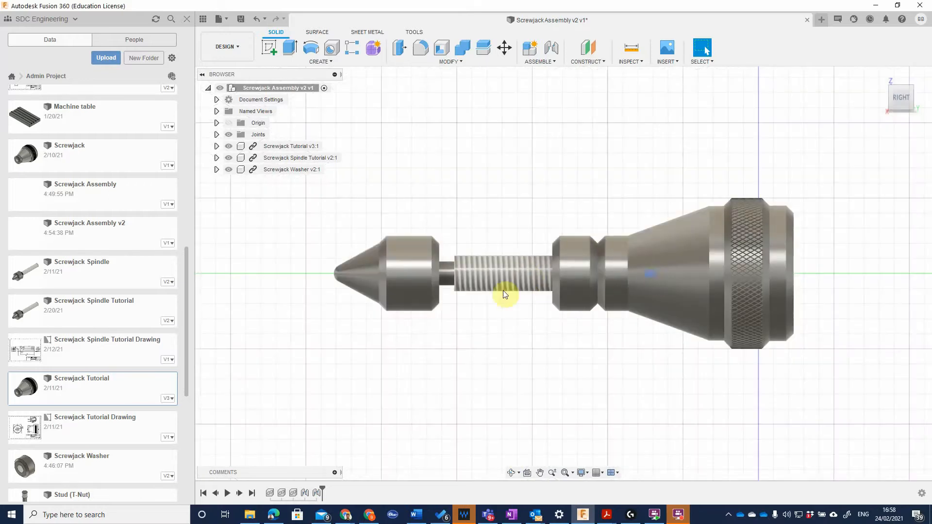
drag(505, 282, 481, 265)
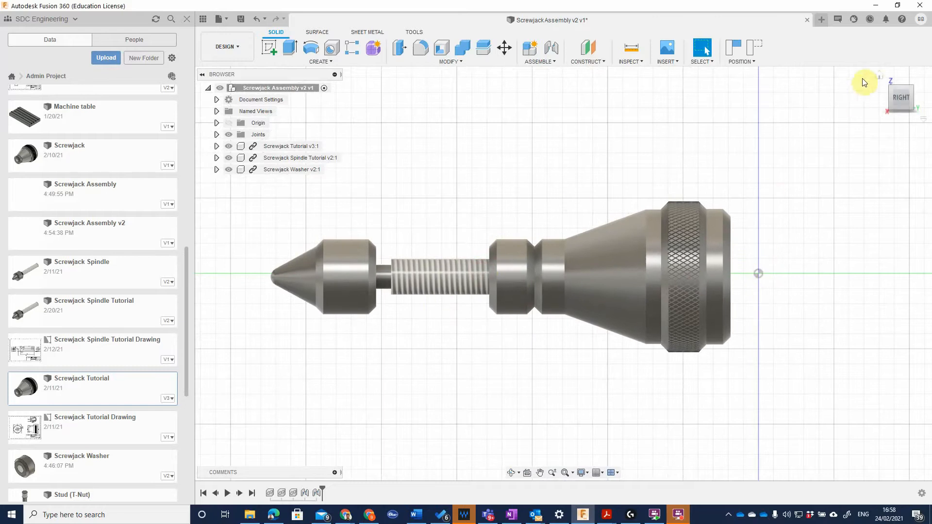
click(880, 81)
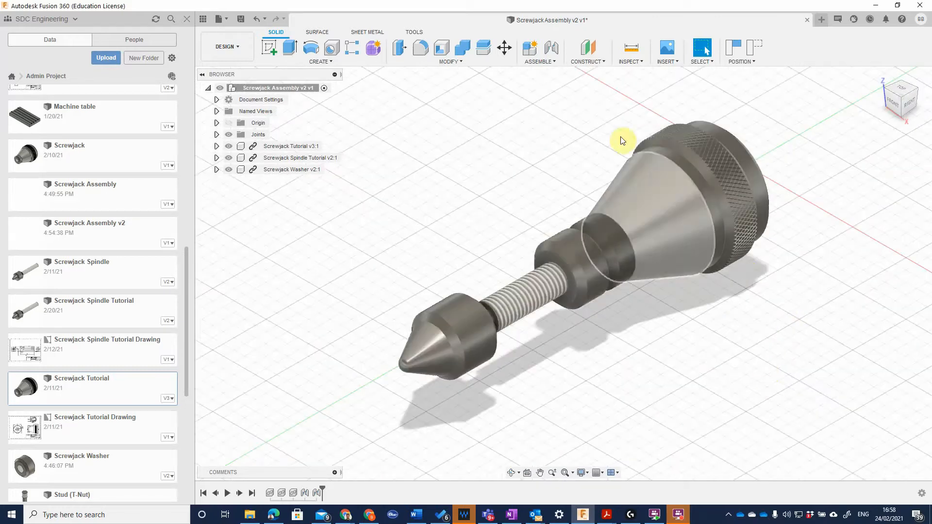
click(503, 48)
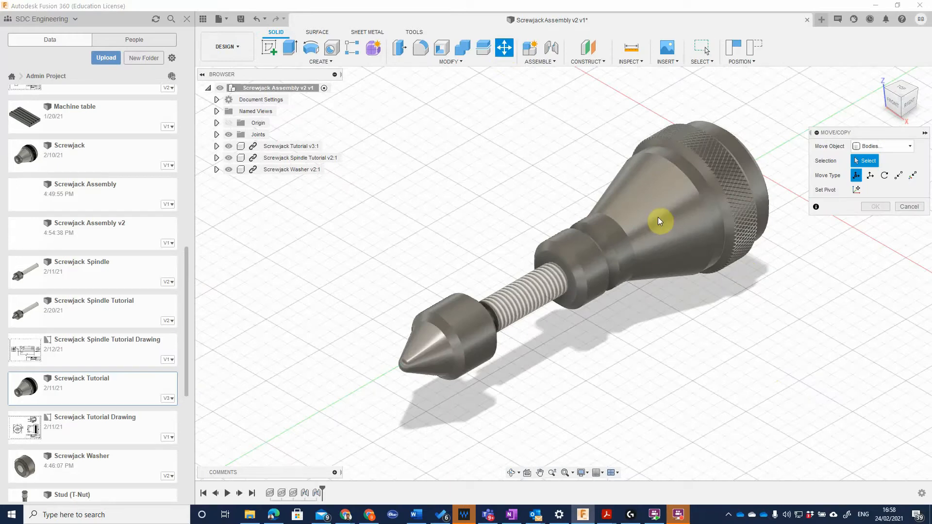
click(861, 147)
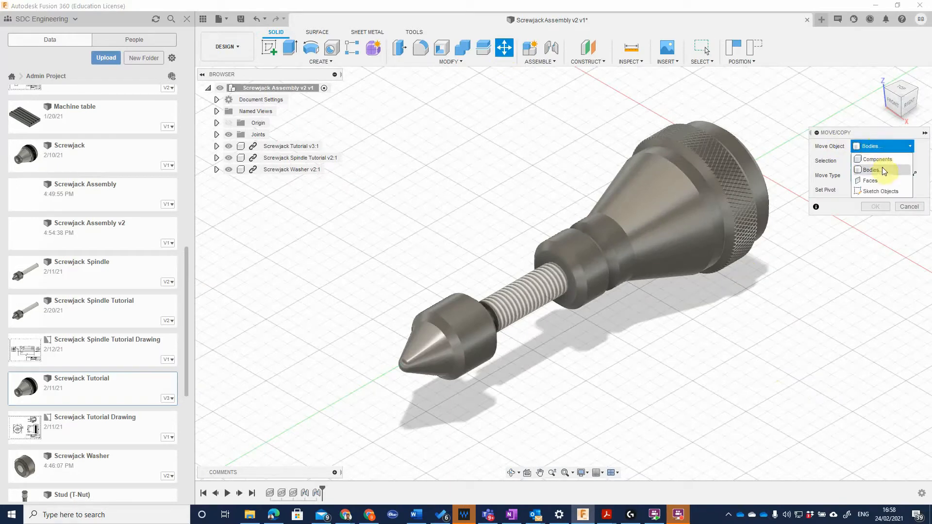
click(878, 159)
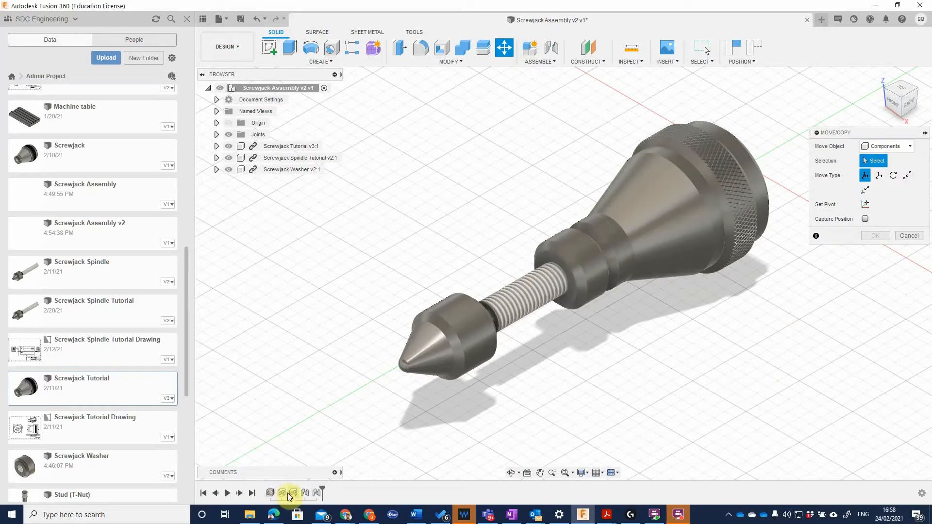
click(605, 252)
click(610, 231)
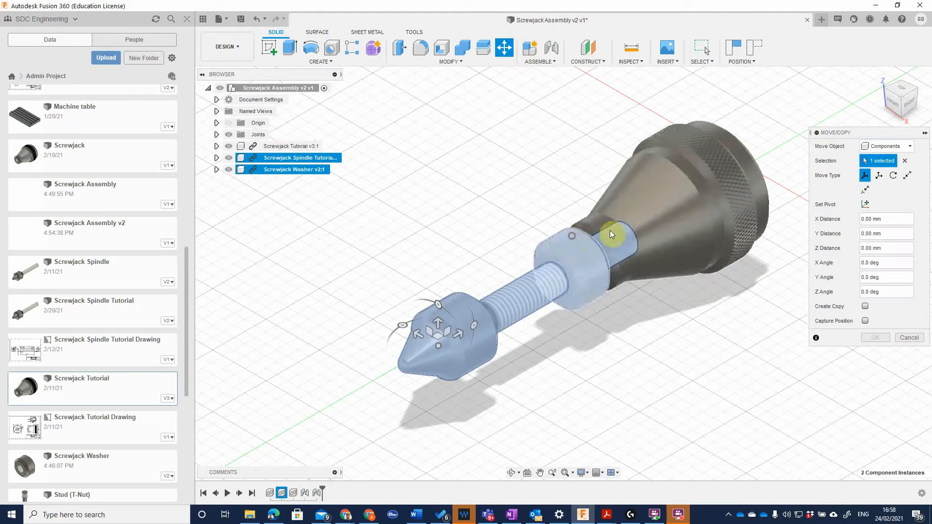
click(648, 197)
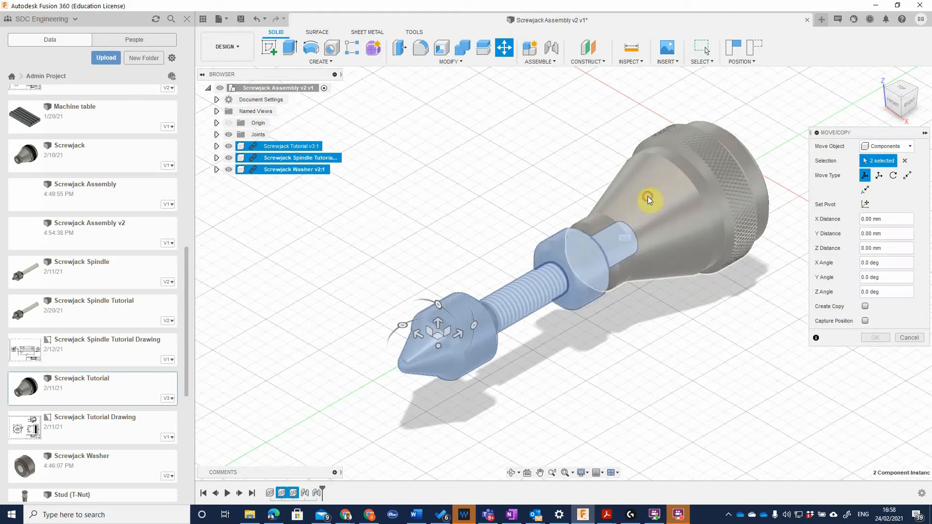
click(916, 95)
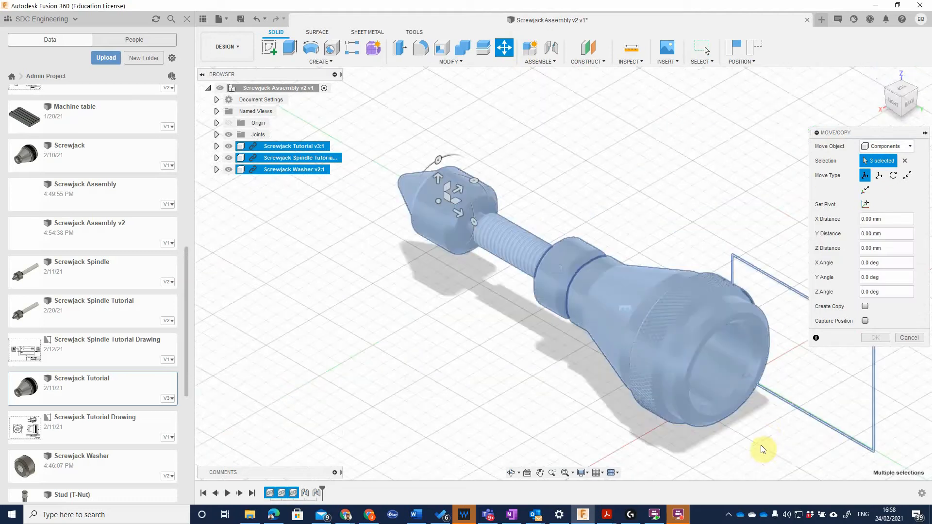
middle_drag(765, 447, 465, 299)
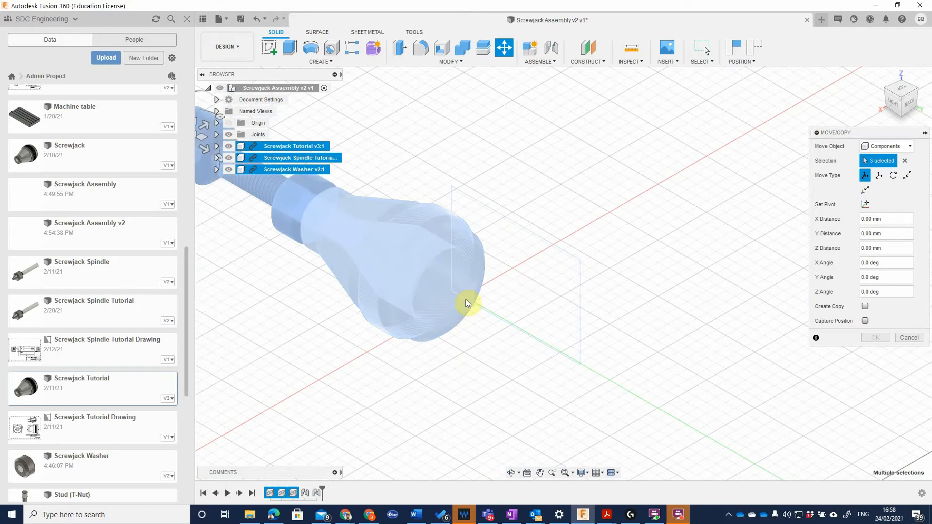
click(879, 175)
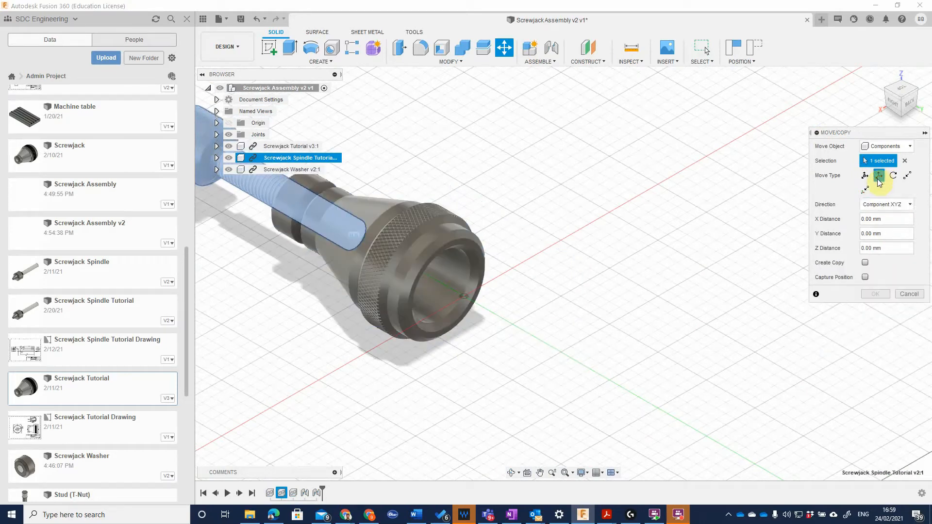
click(890, 208)
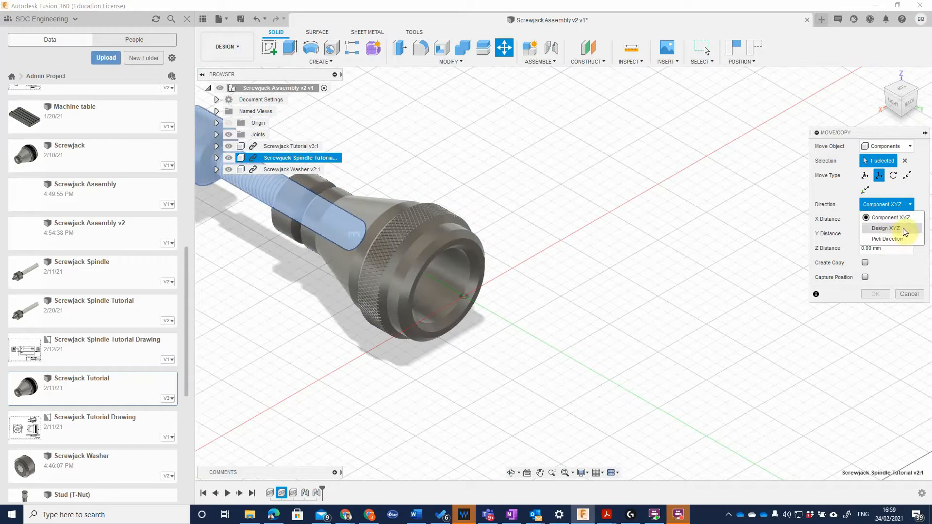
click(902, 229)
click(887, 205)
click(889, 217)
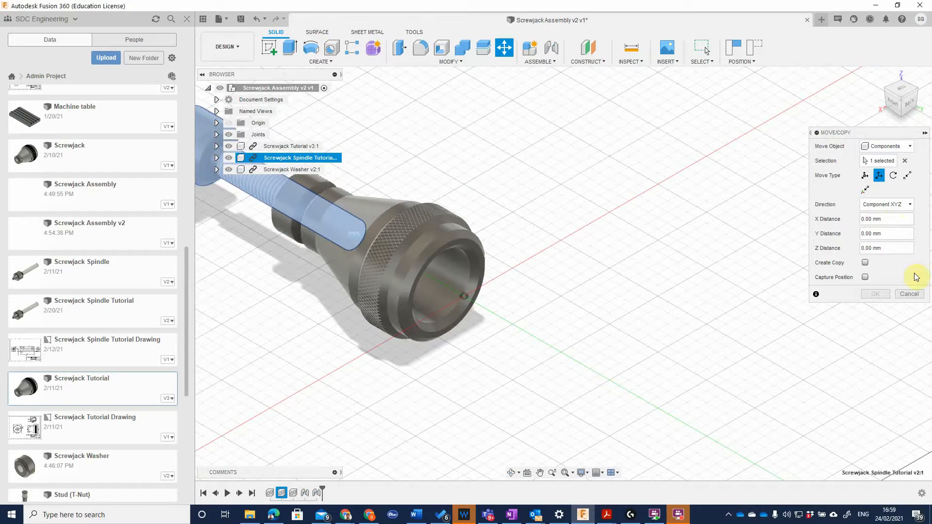
drag(897, 216, 817, 214)
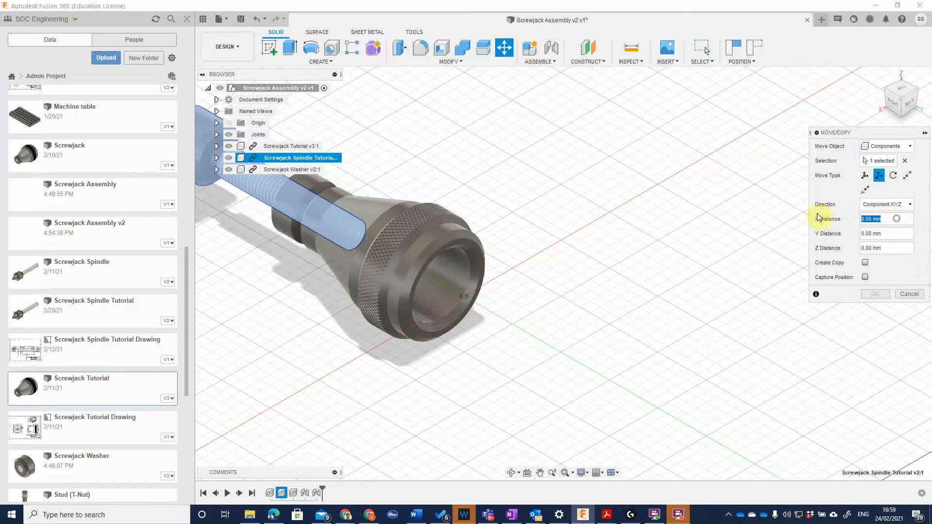
text(0)
key(Tab)
text(0)
key(Tab)
text(0)
key(Tab)
click(906, 294)
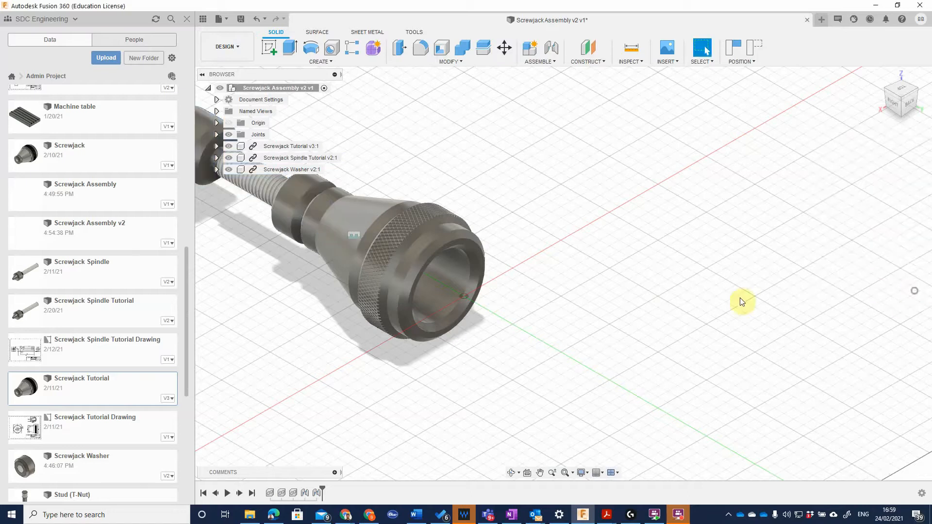
- Move the jointed assembly slightly by its washer to test that all three parts travel together
click(881, 77)
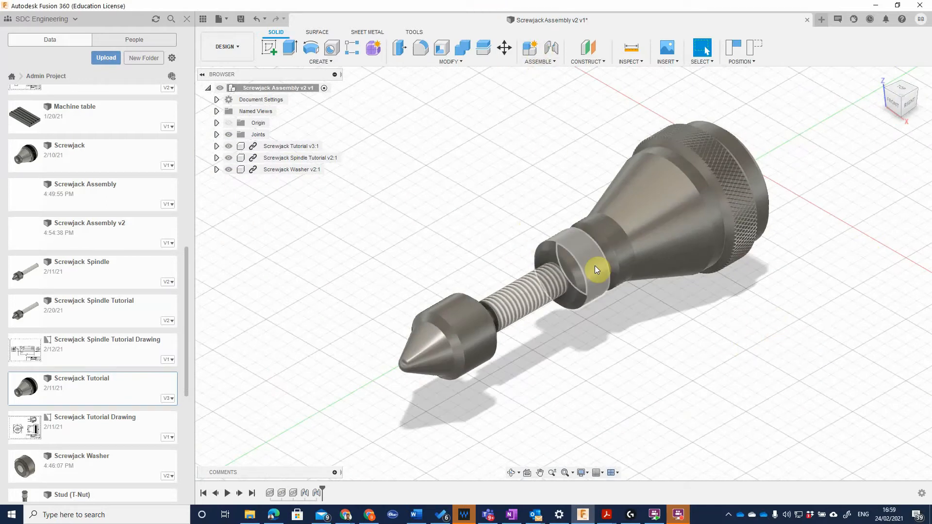
drag(595, 266, 698, 223)
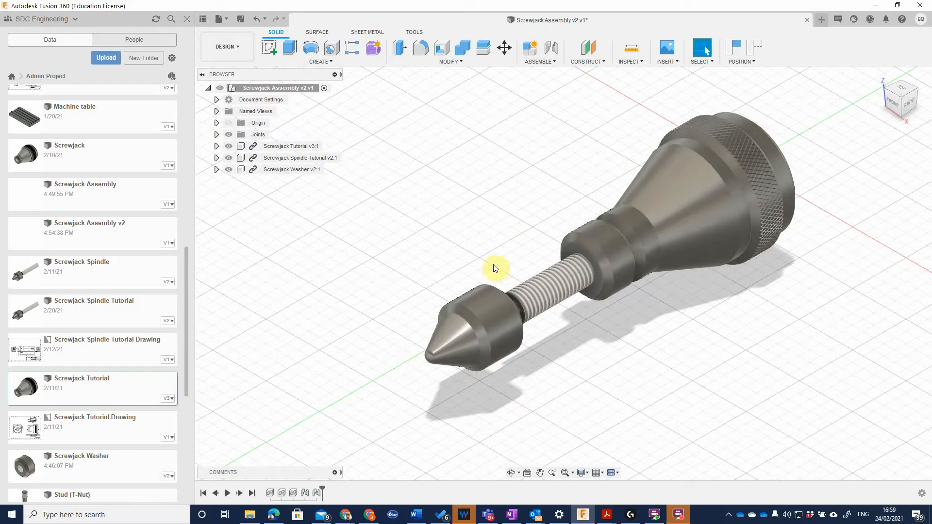
- Create a new drawing of the full assembly from scratch, using the ISO standard, mm units and an A3 sheet
click(246, 50)
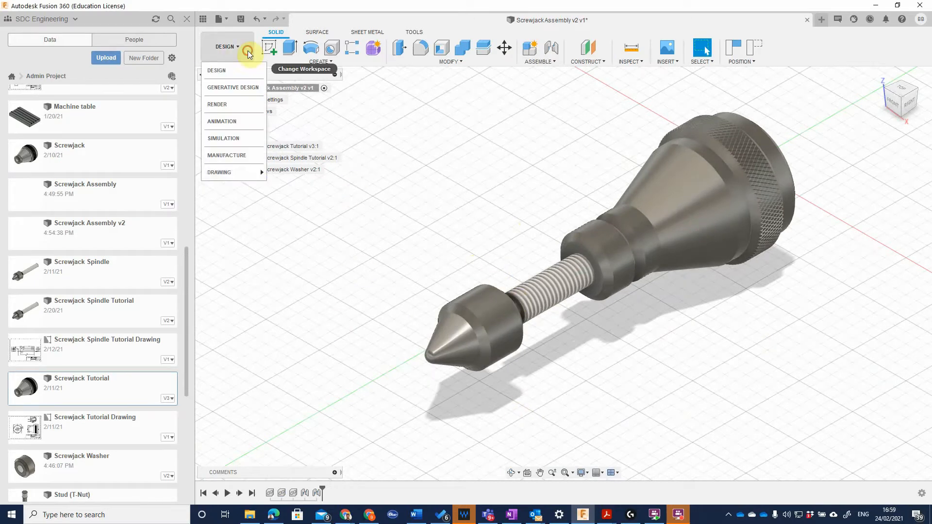
mouse_move(254, 172)
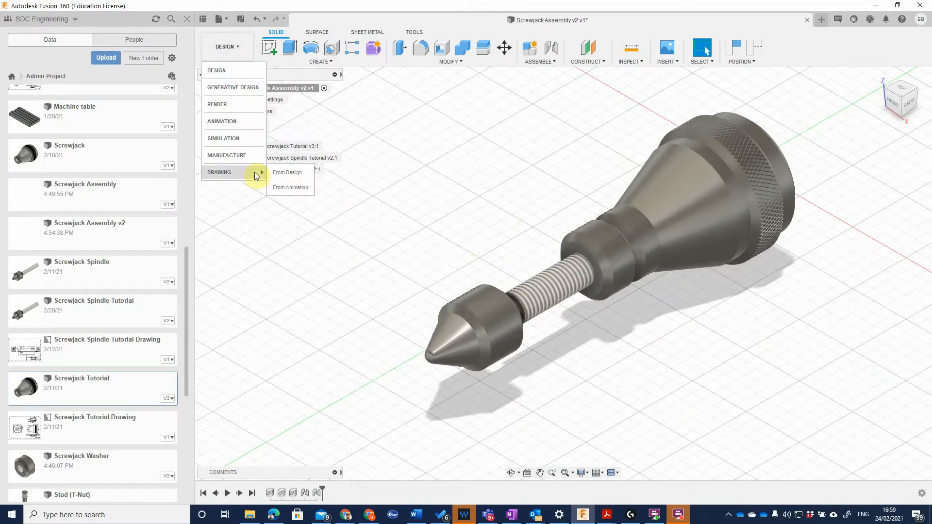
click(286, 173)
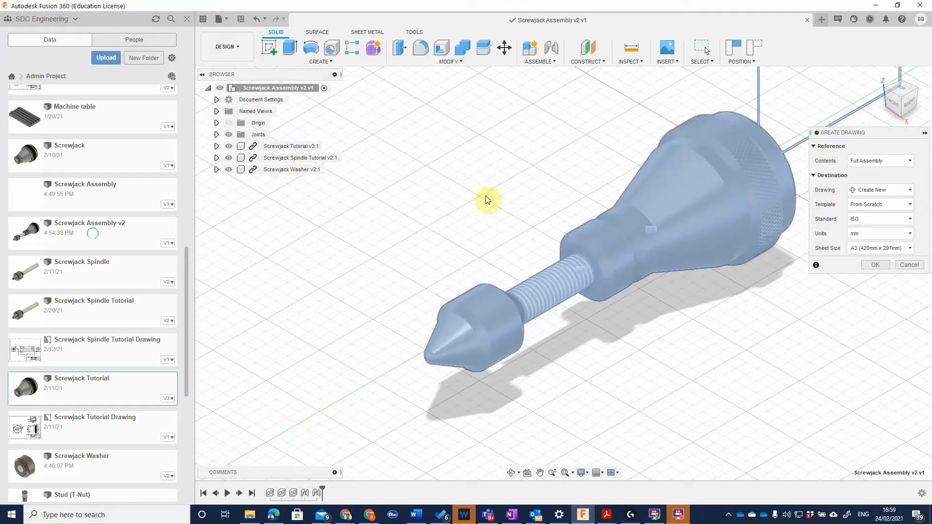
click(880, 162)
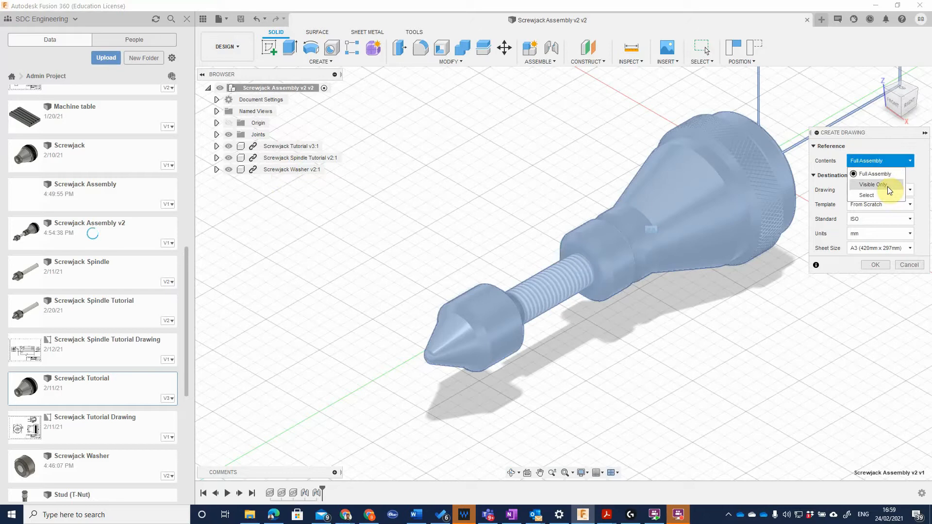
click(862, 164)
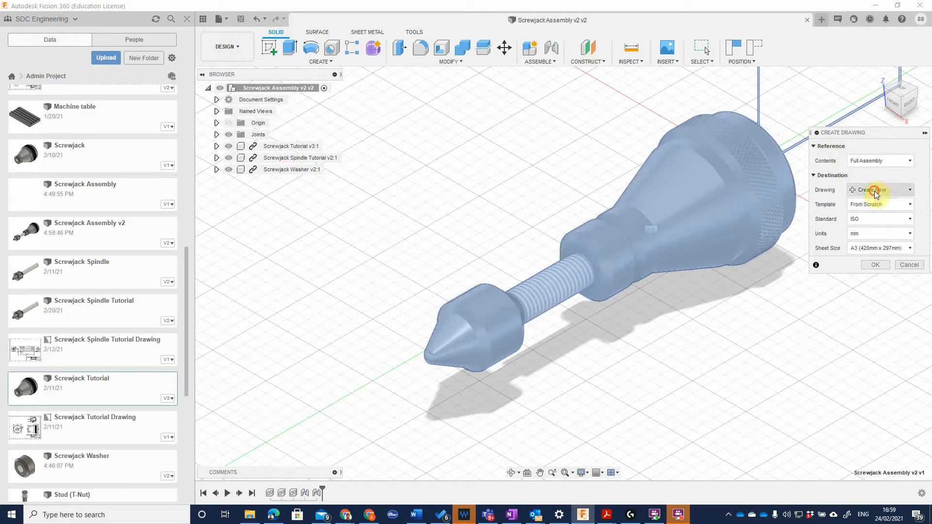
click(877, 203)
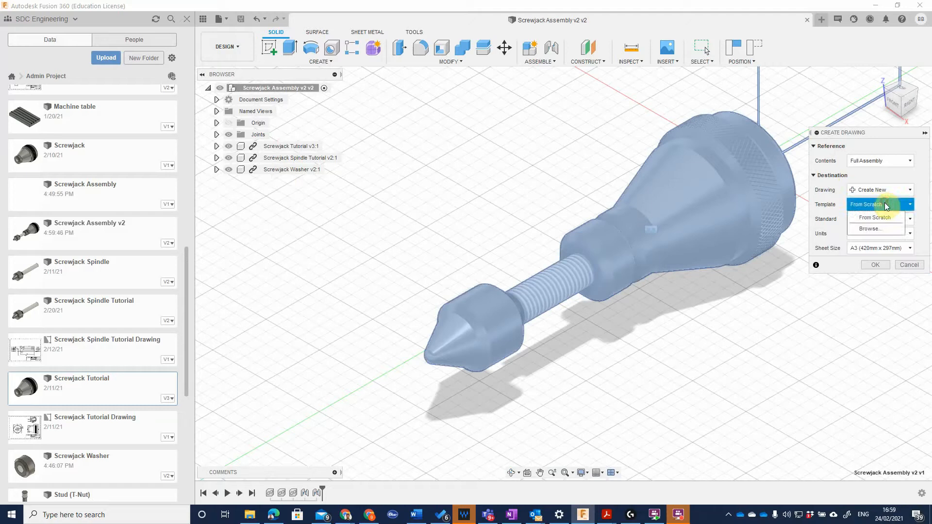
click(879, 206)
click(875, 263)
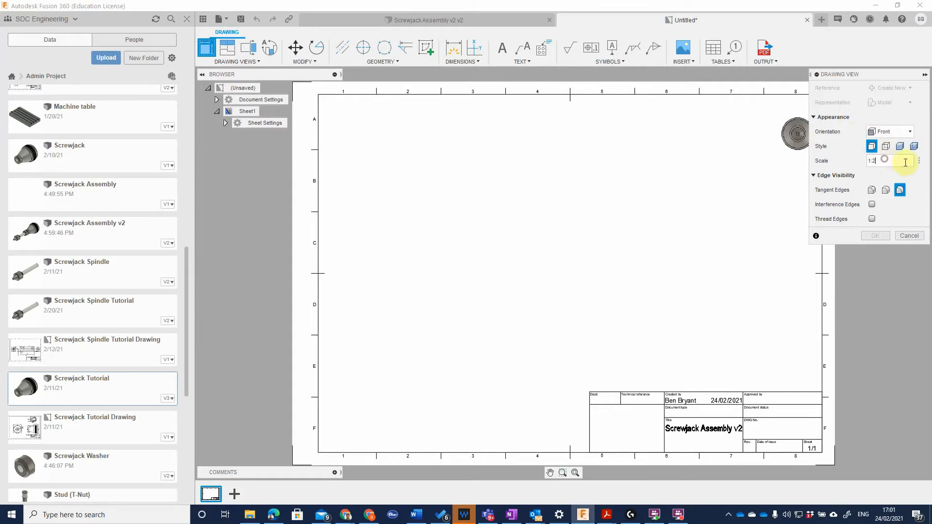
- Place a front base view of the assembly at 1:1 scale in the left half of the sheet
text(1)
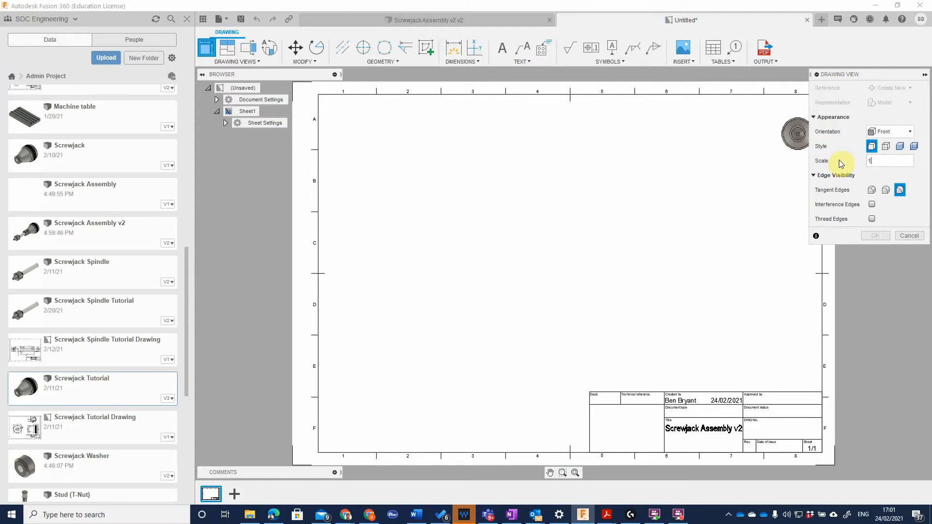
text(:1)
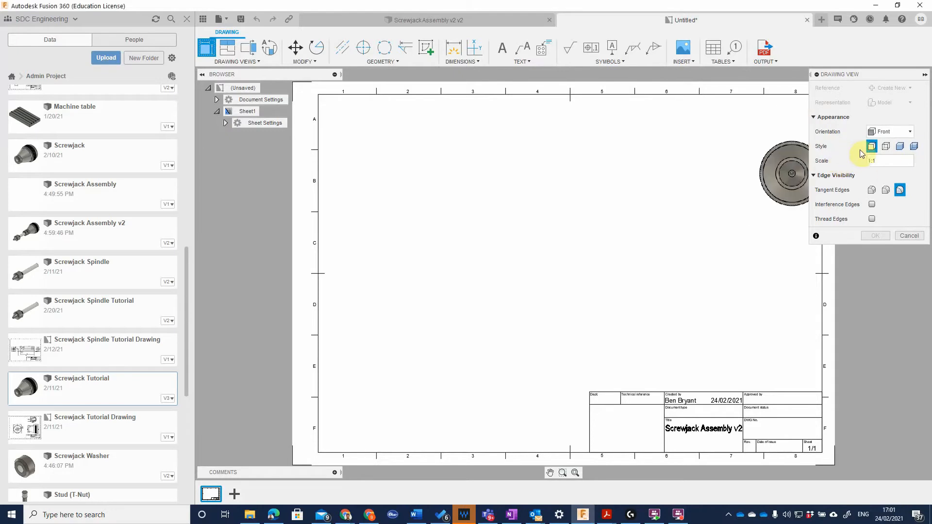
click(890, 132)
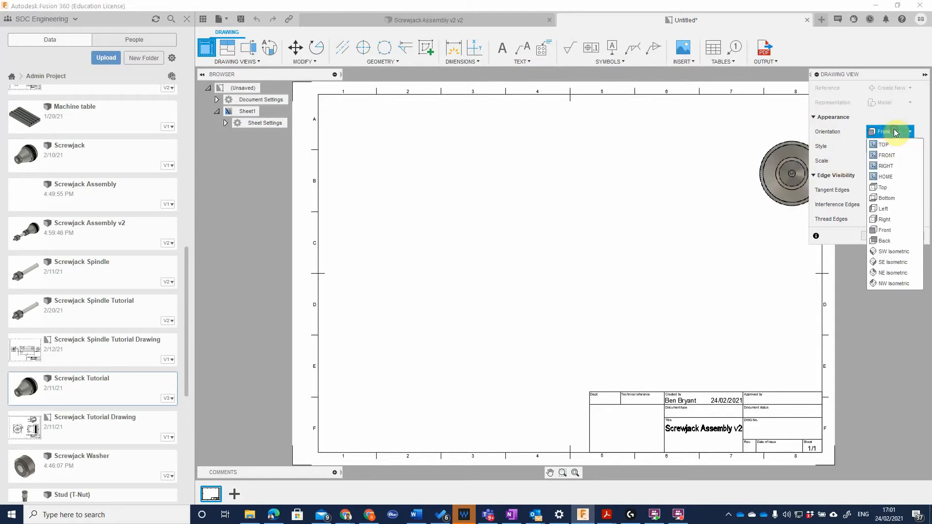
click(891, 132)
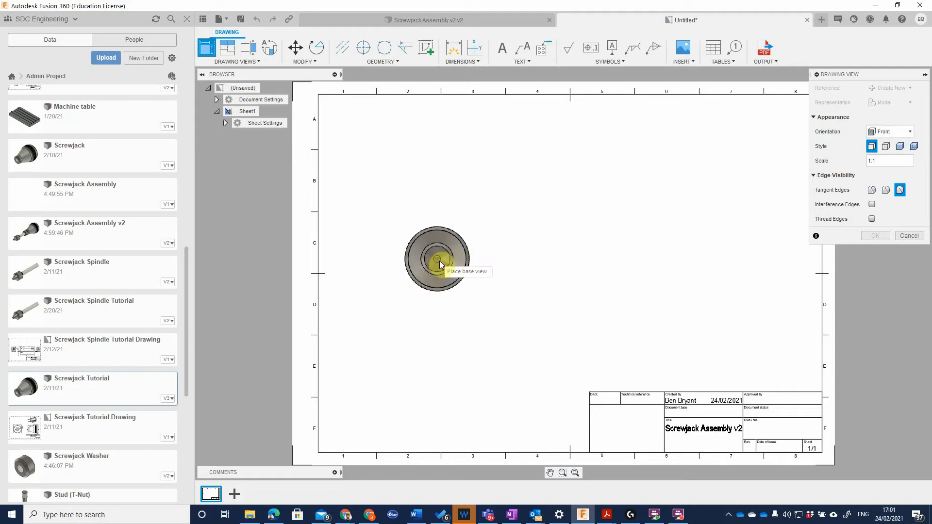
click(463, 271)
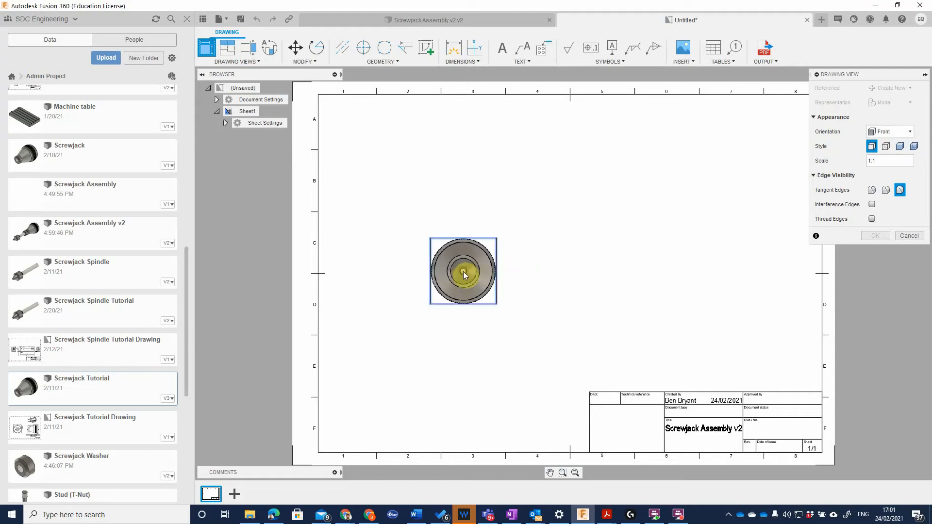
click(876, 235)
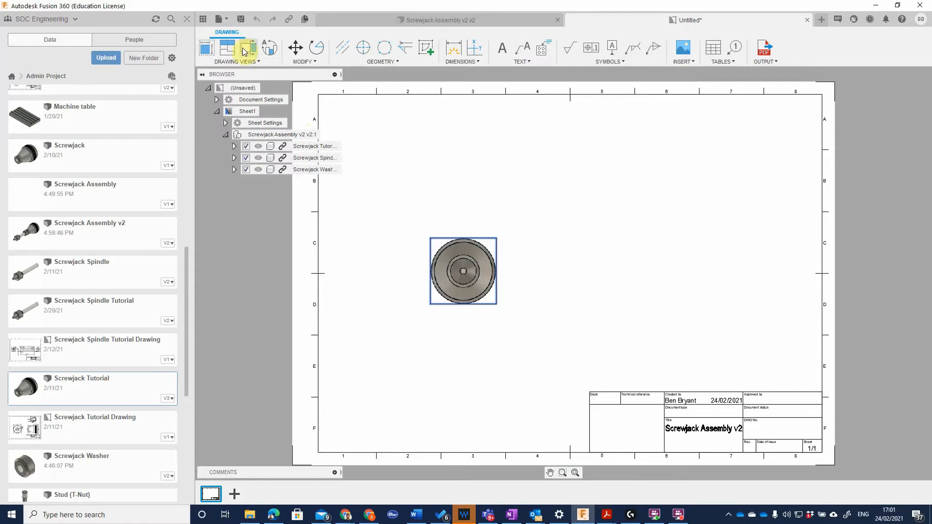
- Project a side view of the screwjack to the right of the front base view
click(226, 48)
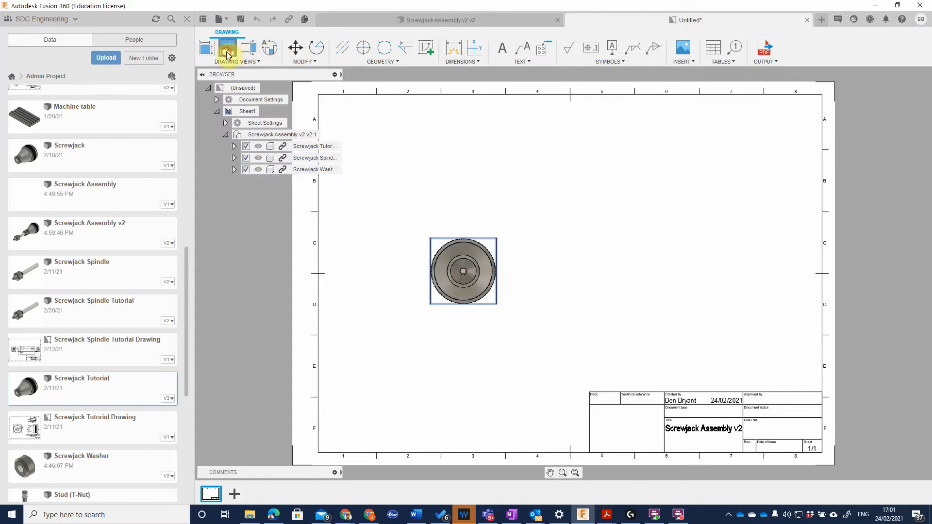
click(486, 294)
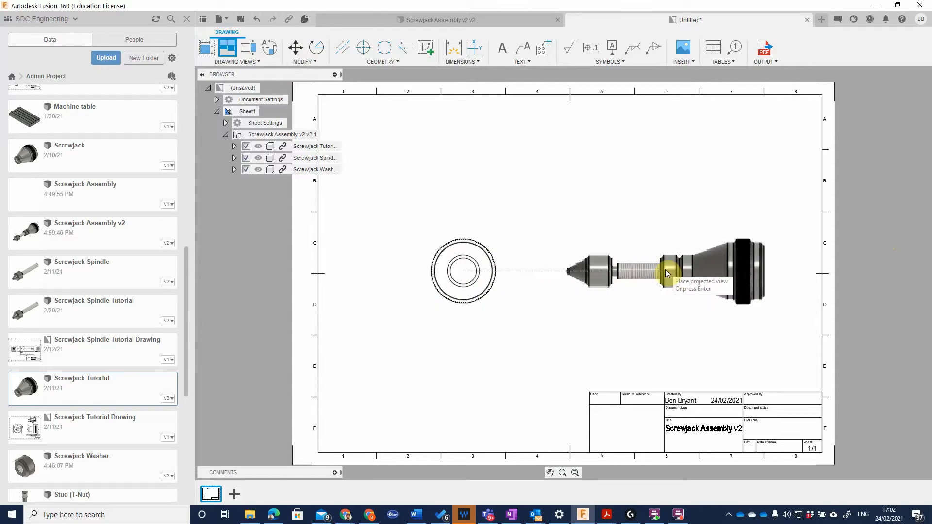
click(665, 269)
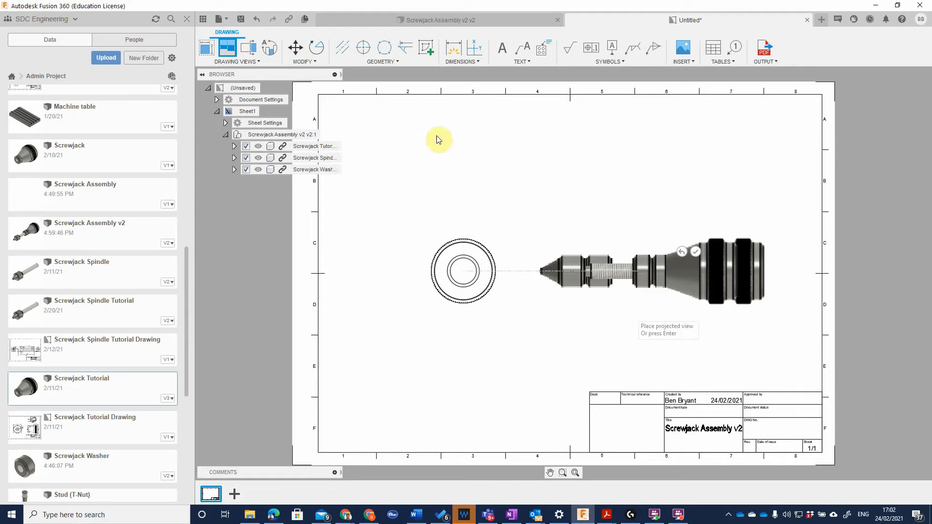
click(708, 261)
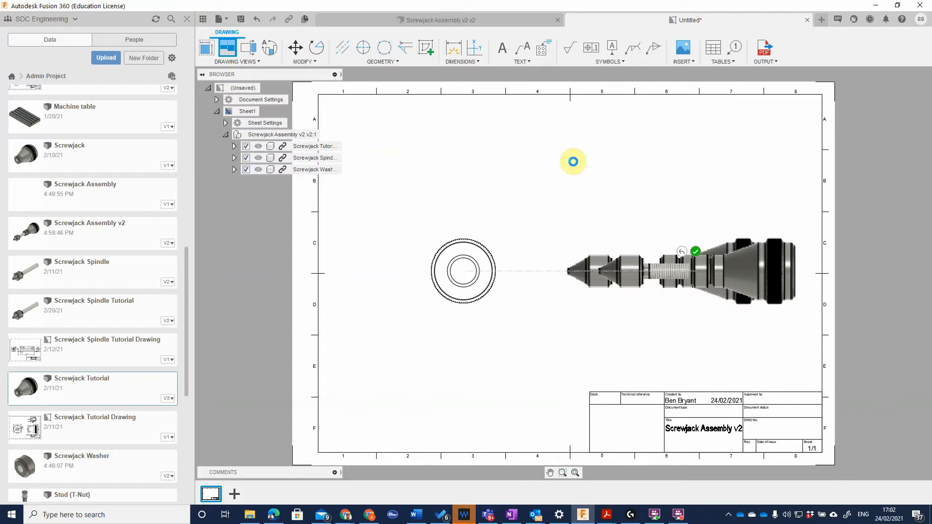
click(573, 162)
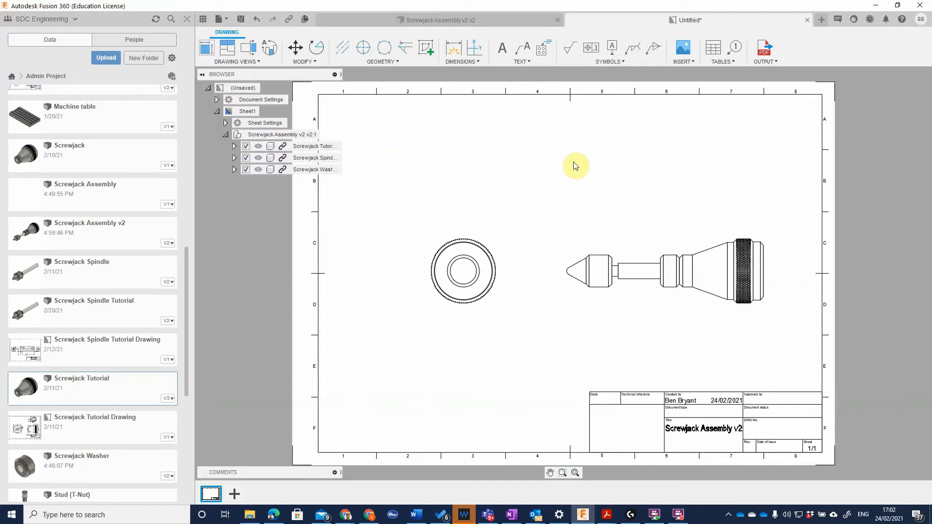
- Insert a parts list table with first-level structure in the sheet's upper-right corner
click(717, 49)
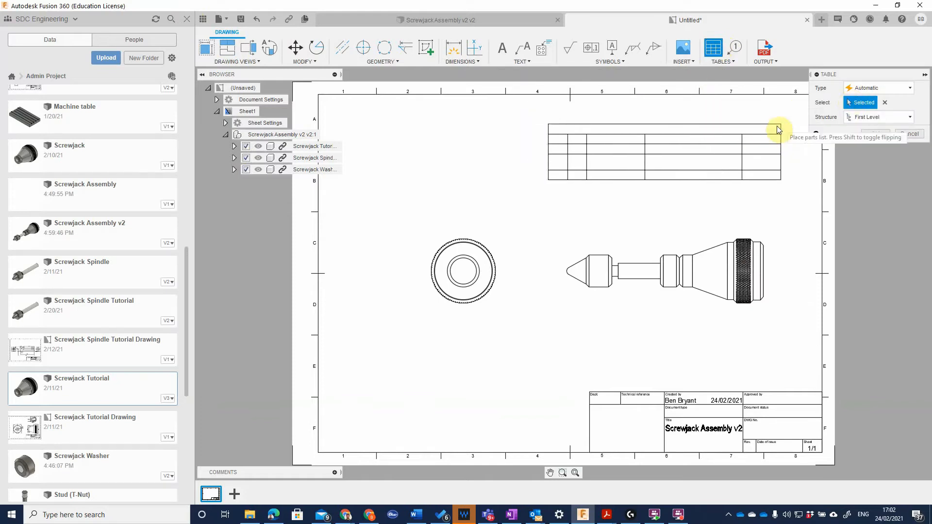
click(910, 89)
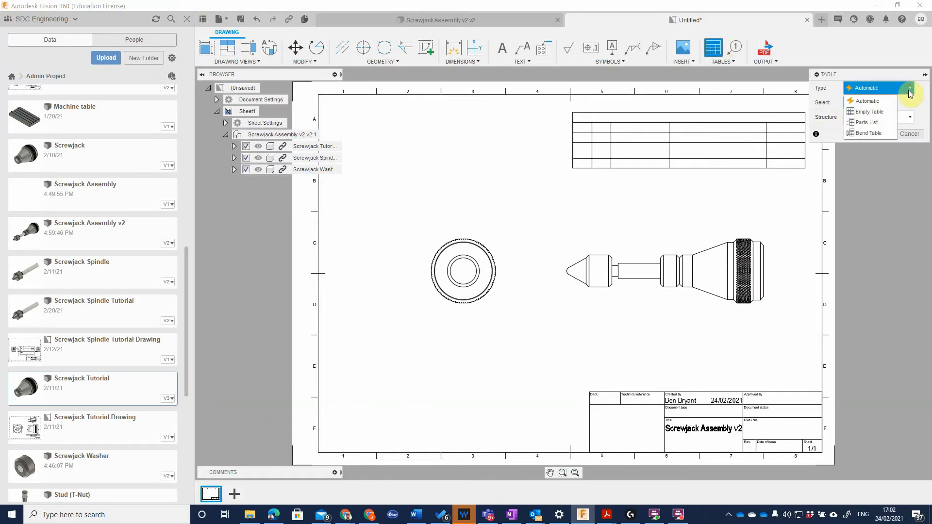
click(866, 122)
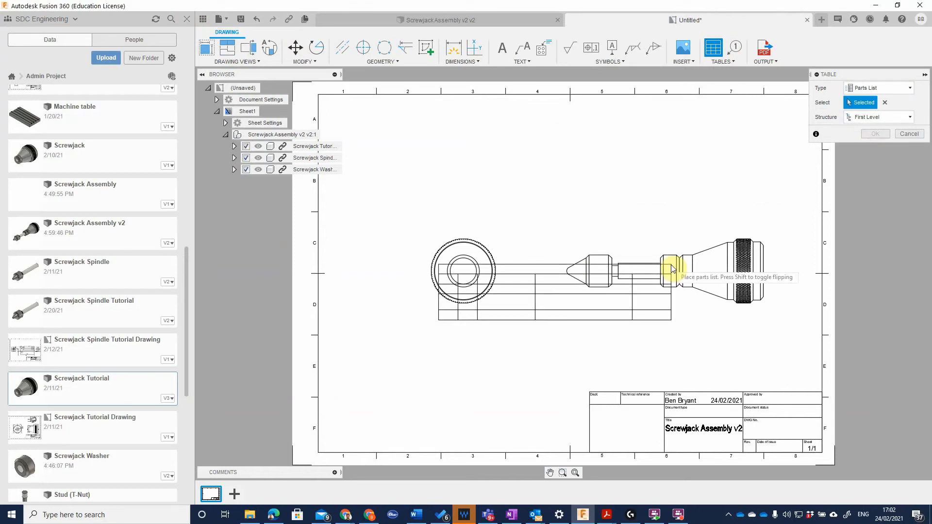
scroll(707, 162, down, 3)
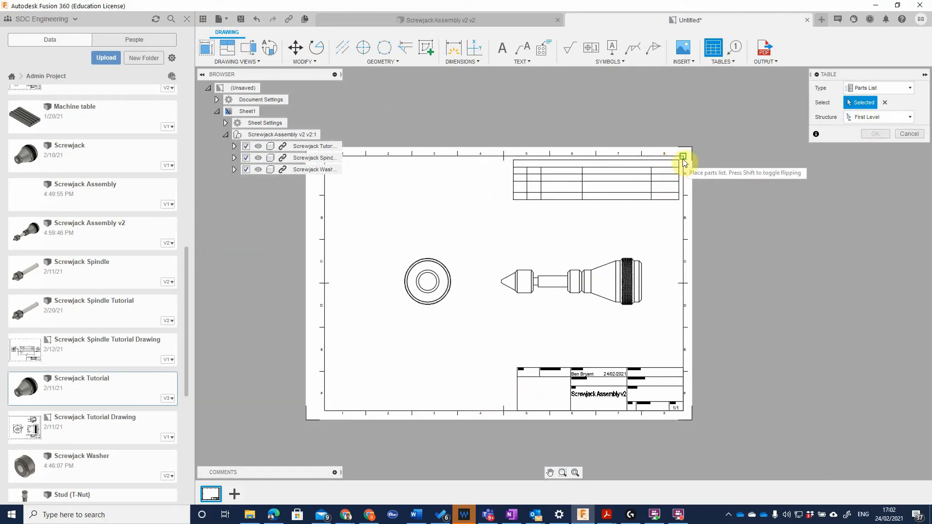
click(683, 162)
- Examine the parts list and its column settings, then close the settings
scroll(572, 198, up, 2)
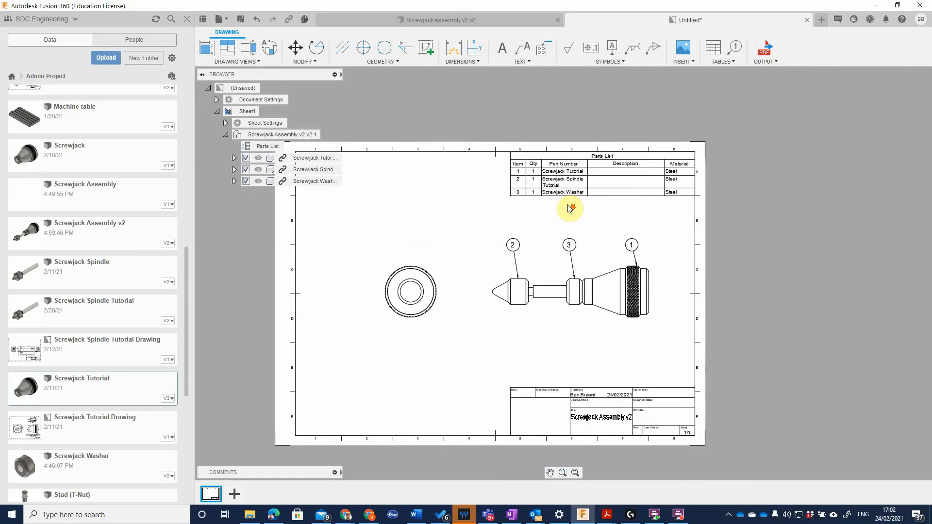
scroll(570, 208, up, 3)
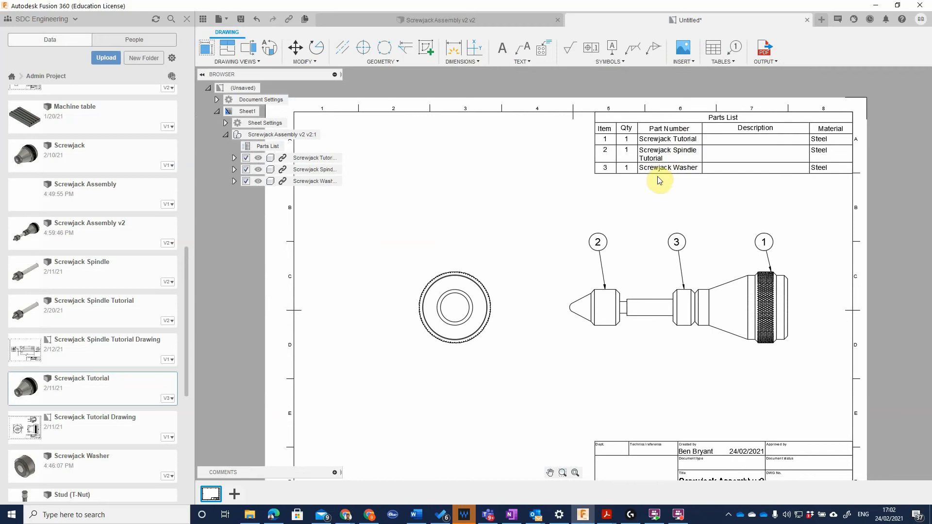
double_click(732, 148)
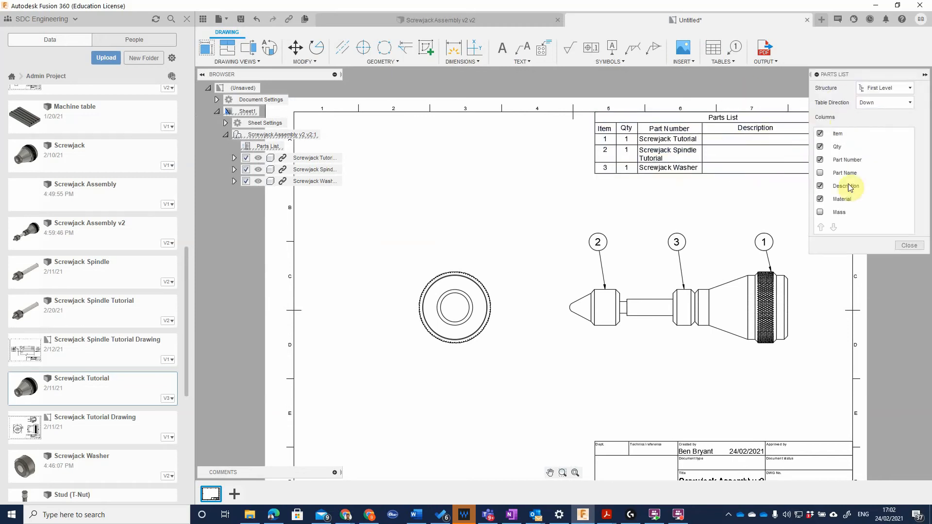
click(909, 245)
- Try the Up table direction for the parts list and return it to Down
double_click(766, 132)
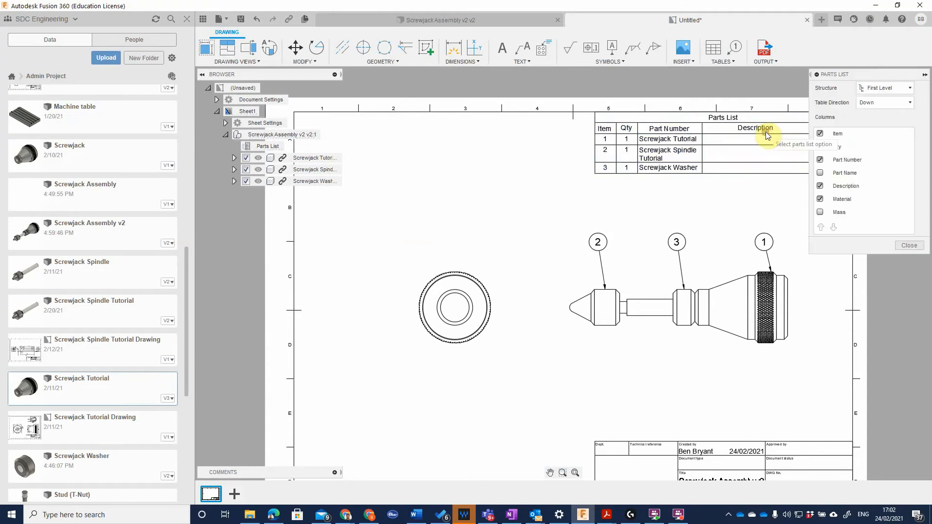
click(896, 103)
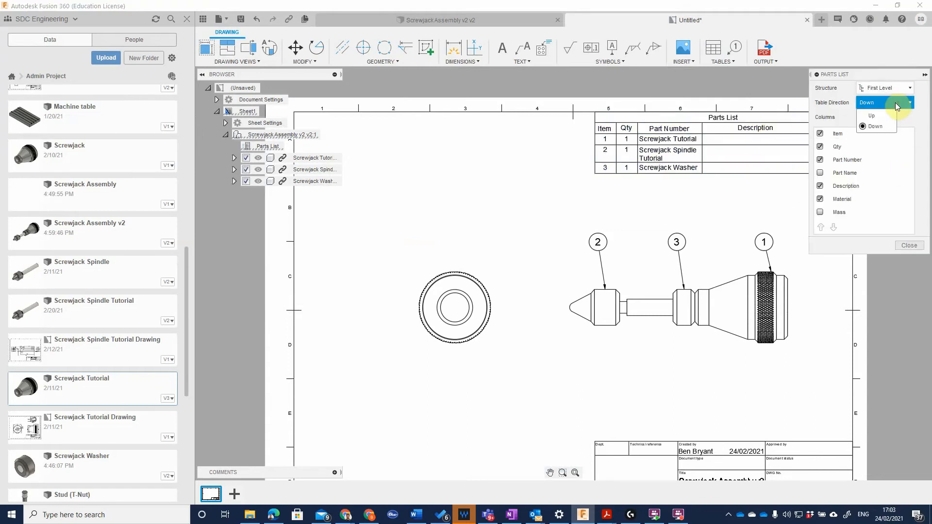
click(883, 115)
click(888, 103)
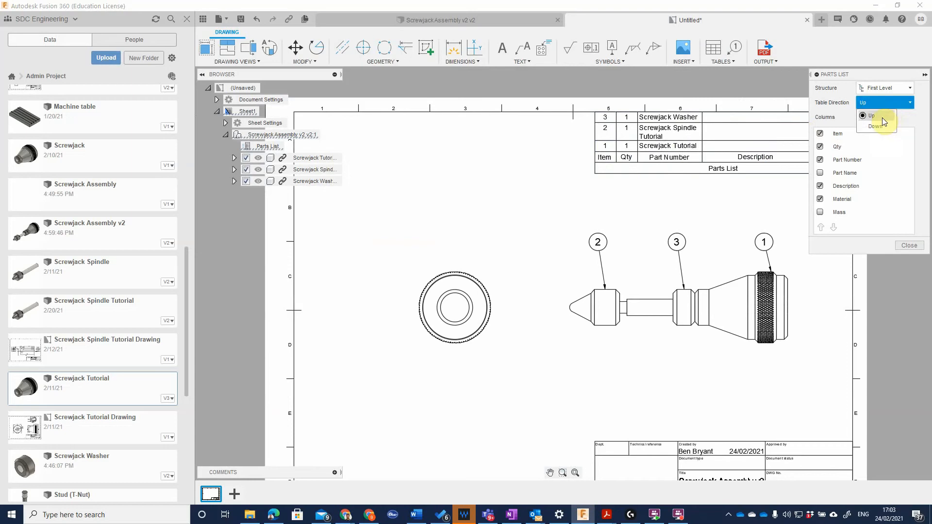
click(876, 126)
- Set the parts list's structure to All Level and close its settings
click(893, 87)
click(889, 112)
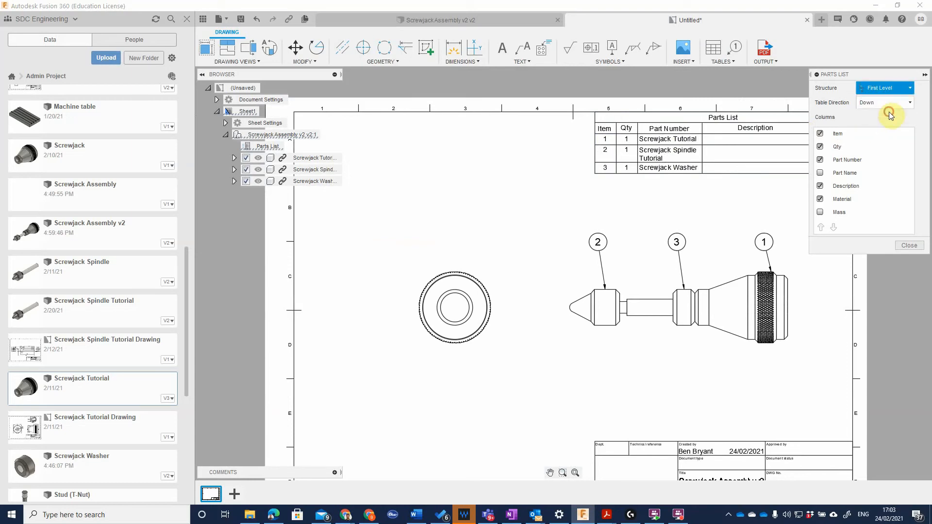
click(908, 244)
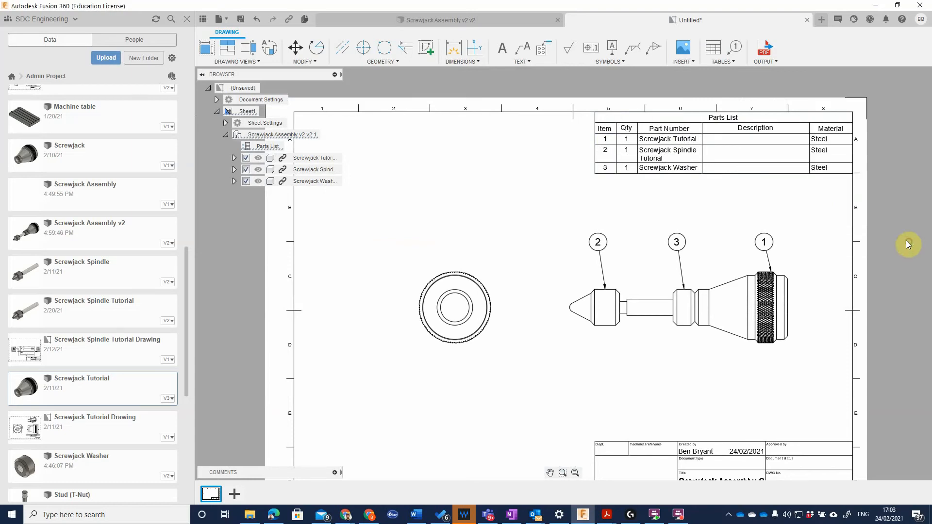
- Add the Part Name and Mass columns to the parts list
double_click(753, 133)
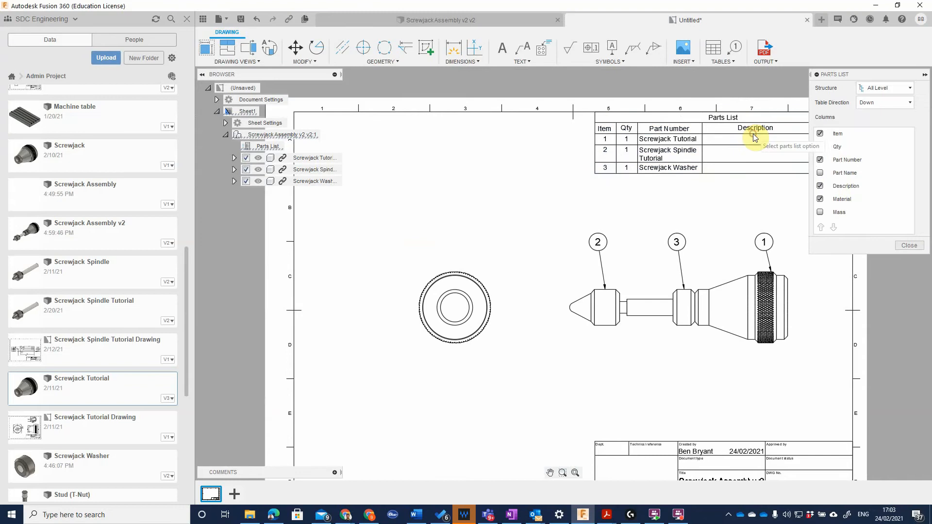
click(821, 174)
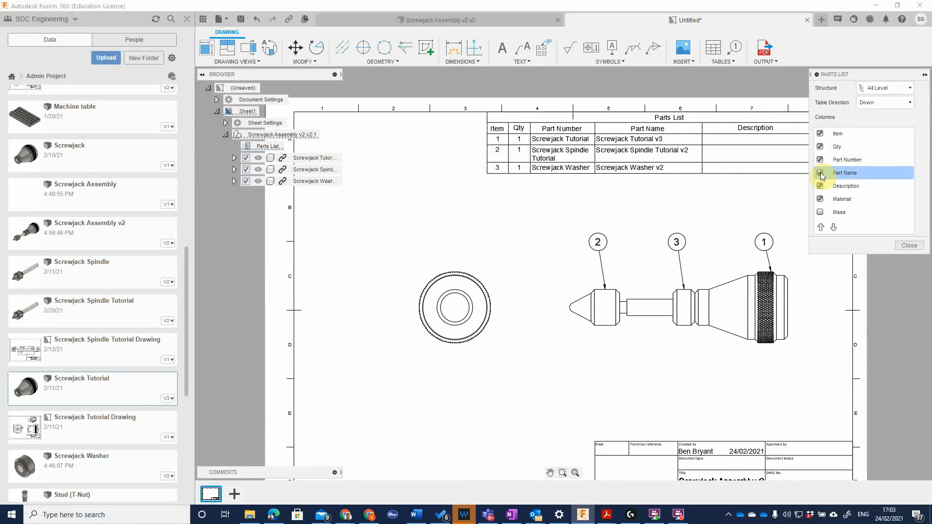
click(820, 212)
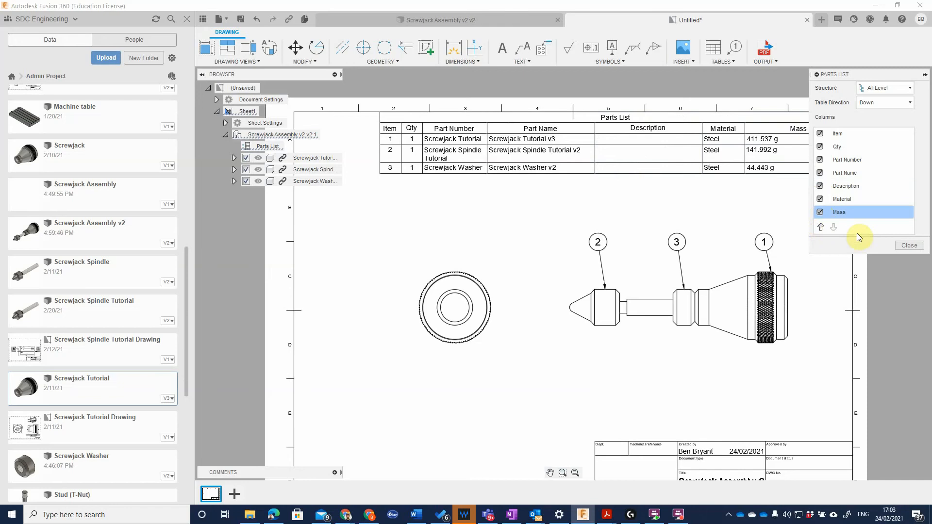
click(909, 246)
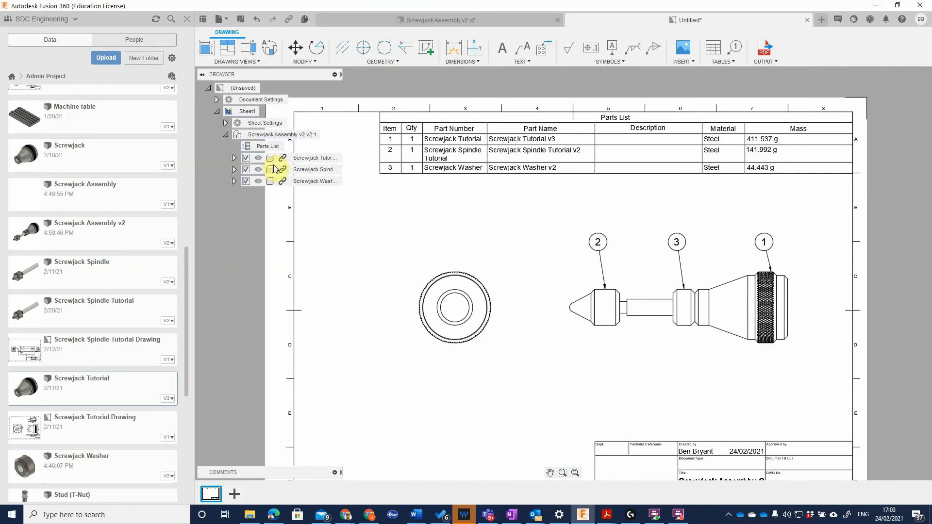
mouse_move(562, 373)
middle_down()
mouse_move(528, 297)
mouse_move(491, 314)
middle_up()
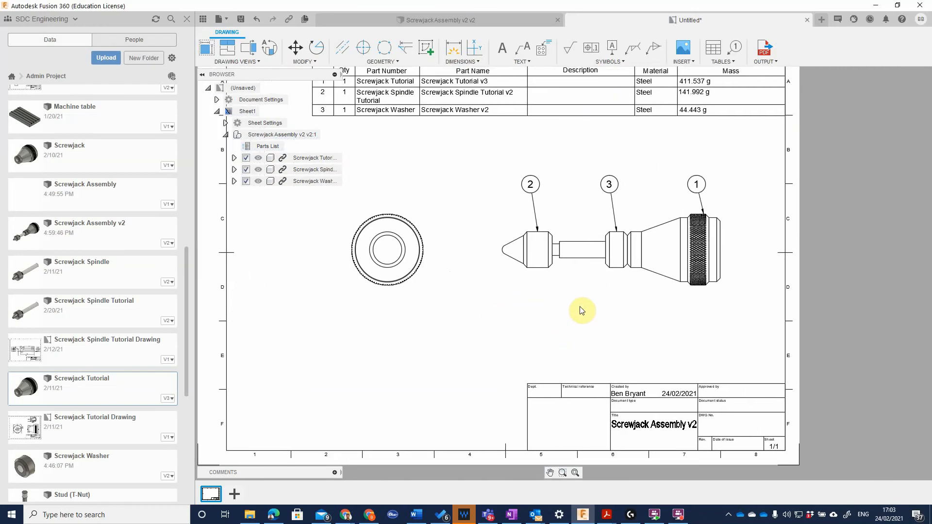
scroll(602, 323, down, 1)
scroll(564, 318, down, 1)
middle_drag(560, 315, 604, 316)
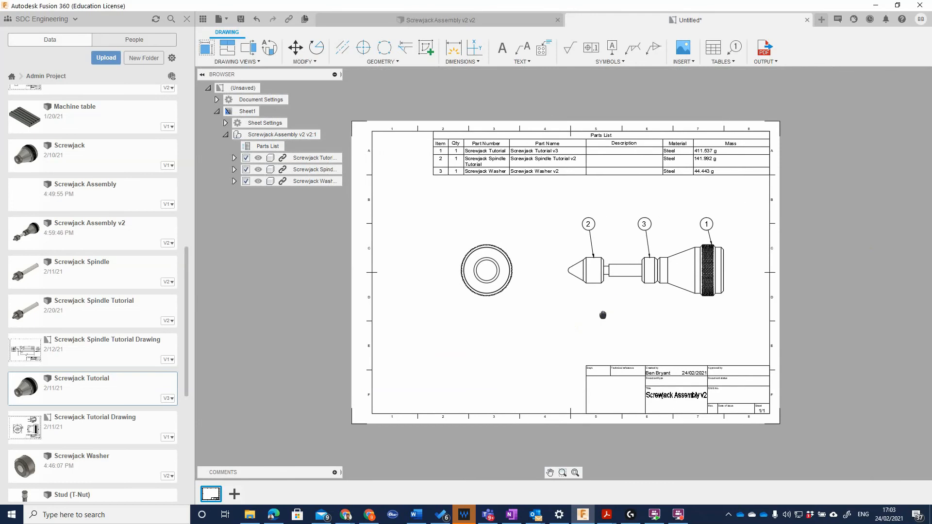